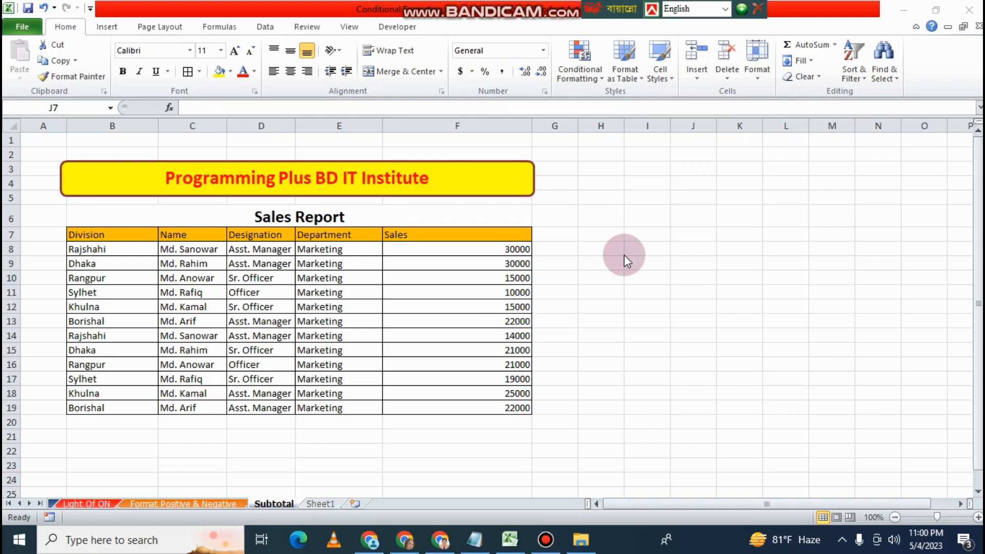
Examine the column headers of the Sales Report table, from Division to Sales.
{"action": "left_click", "coordinate": [629, 279]}
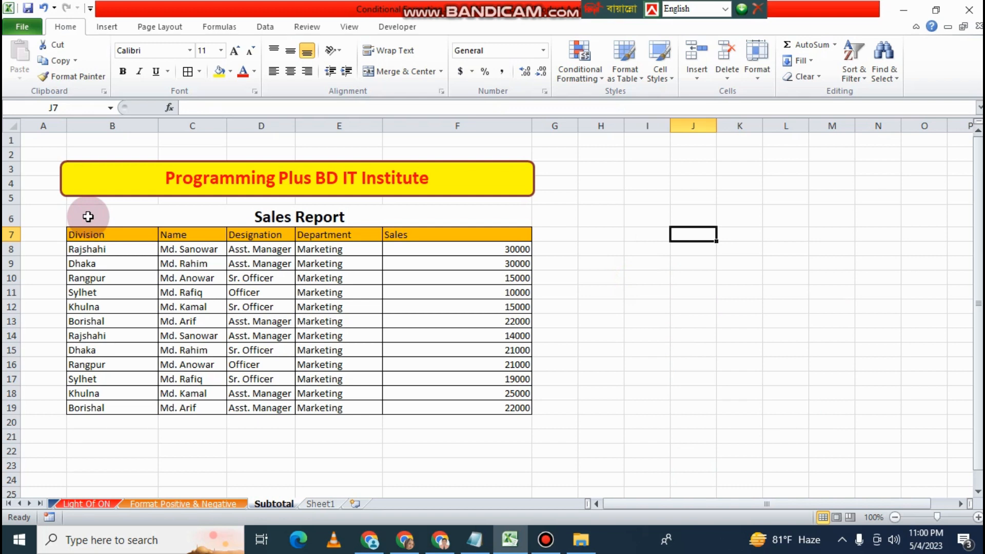
{"action": "left_click", "coordinate": [692, 324]}
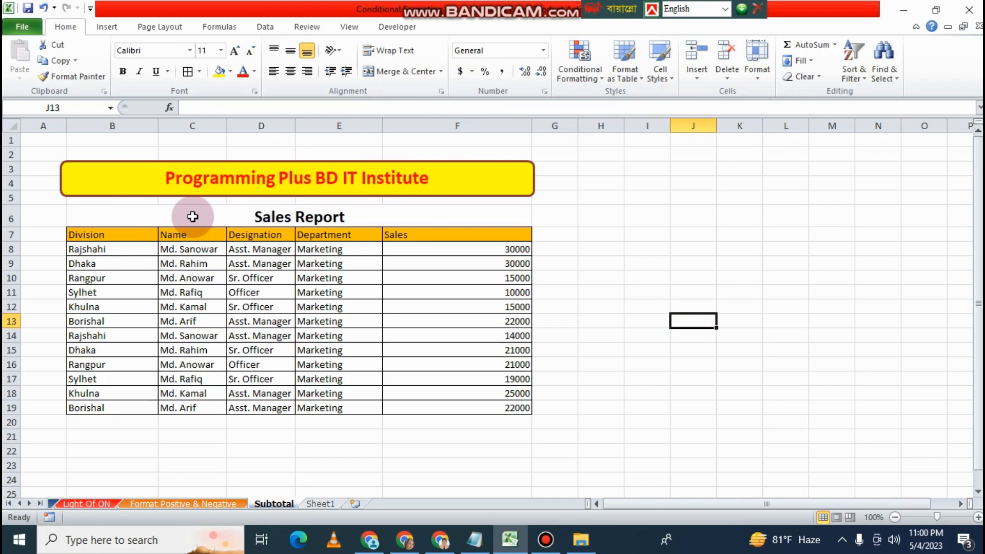
{"action": "left_click", "coordinate": [97, 234]}
{"action": "left_click", "coordinate": [219, 234]}
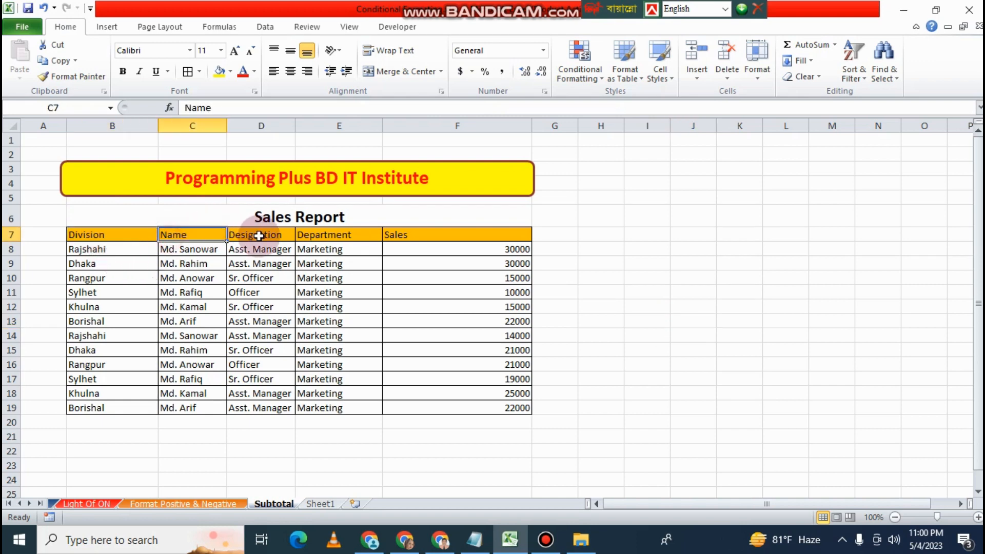
{"action": "left_click", "coordinate": [259, 236]}
{"action": "left_click", "coordinate": [318, 237]}
{"action": "left_click", "coordinate": [438, 237]}
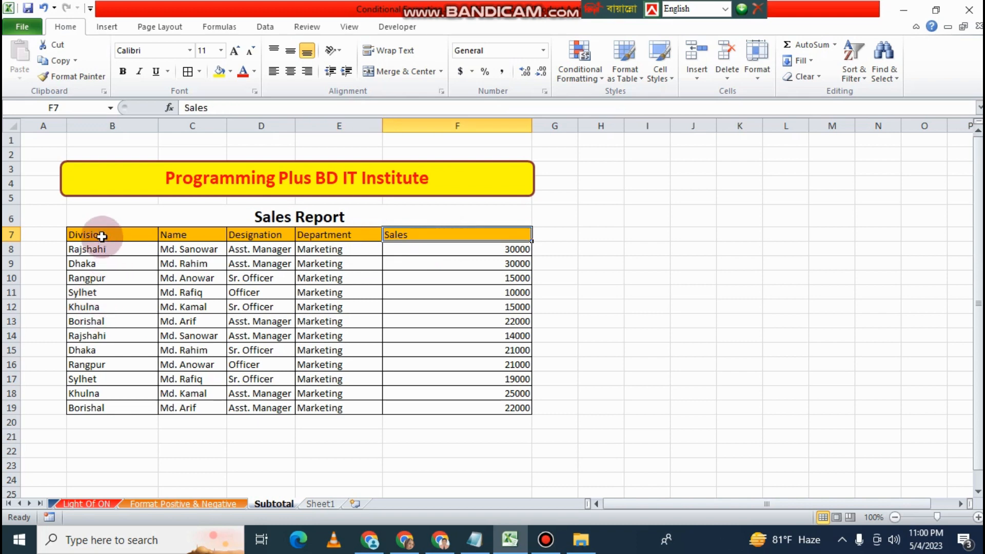
{"action": "left_click_drag", "start_coordinate": [101, 236], "coordinate": [175, 237]}
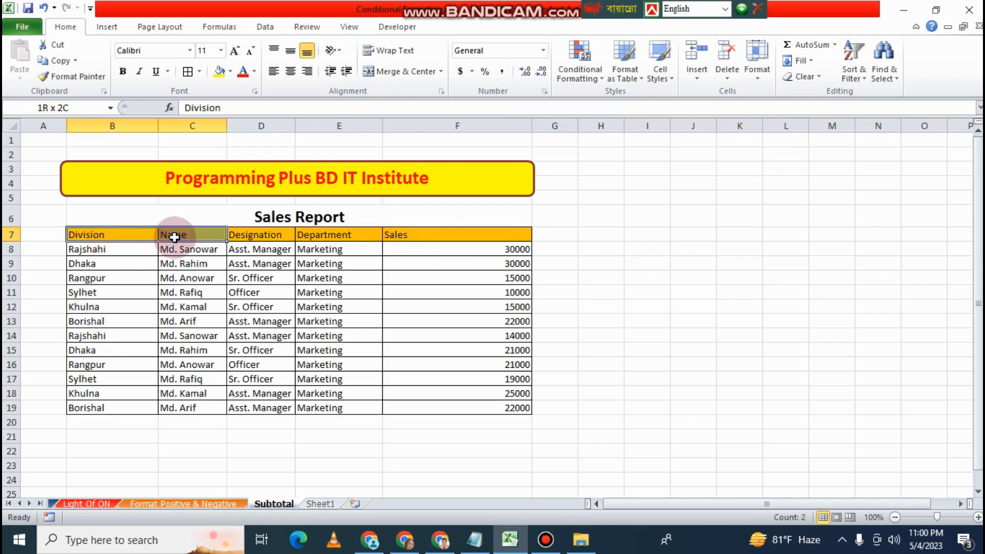
{"action": "left_click", "coordinate": [264, 235]}
{"action": "left_click", "coordinate": [369, 233]}
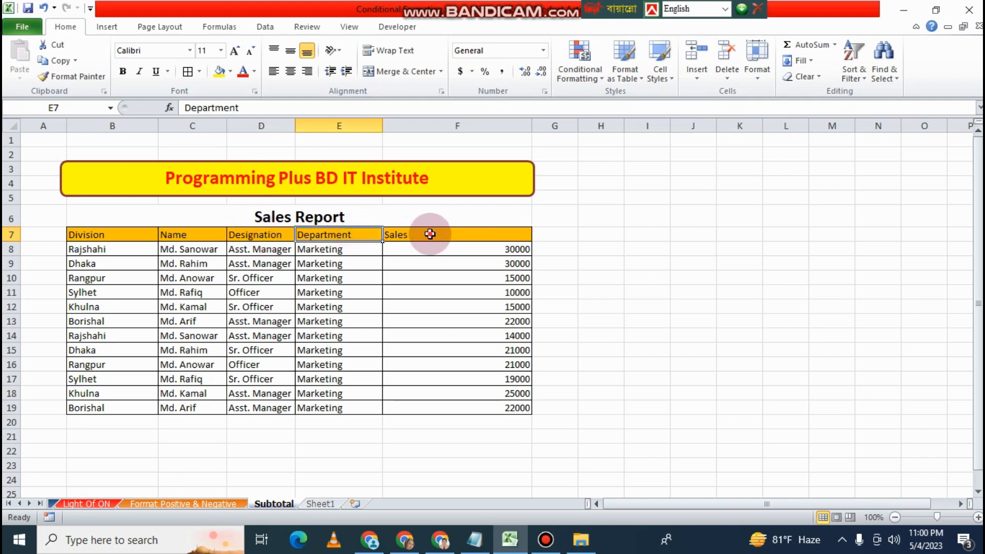
{"action": "left_click", "coordinate": [430, 233]}
{"action": "left_click", "coordinate": [700, 294]}
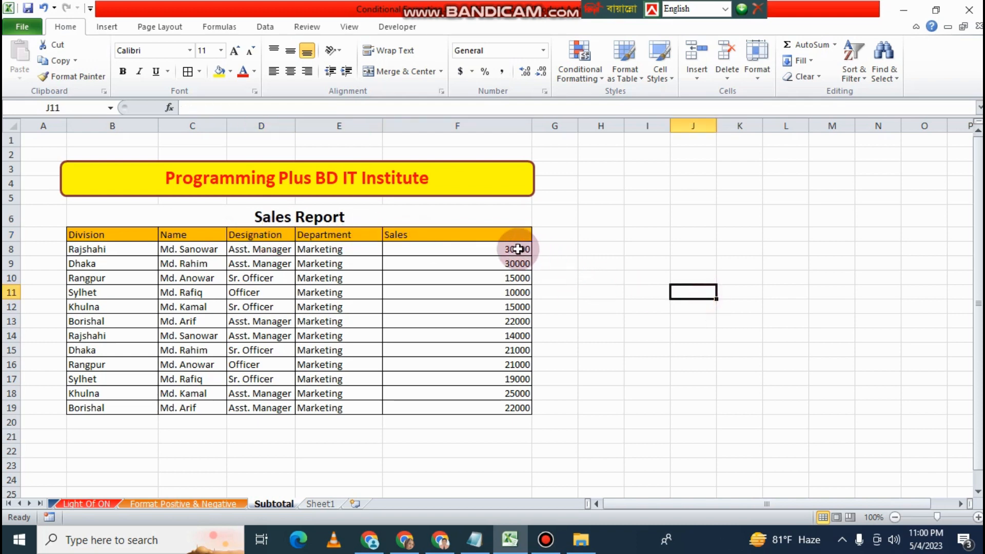
Sum the Sales values in F8:F19 with AutoSum, placing the total in F20.
{"action": "left_click_drag", "start_coordinate": [517, 249], "coordinate": [517, 422]}
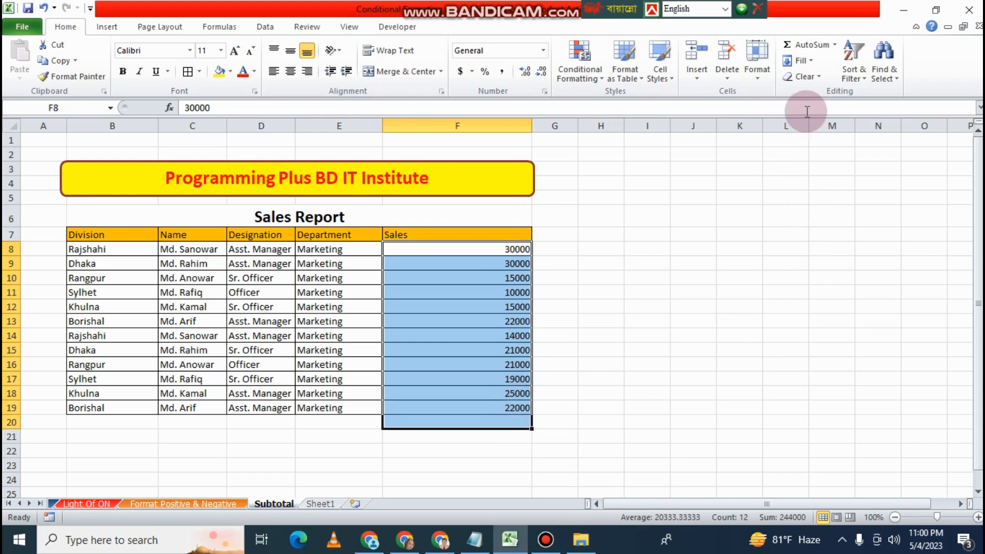
{"action": "left_click", "coordinate": [795, 46]}
{"action": "left_click", "coordinate": [700, 406]}
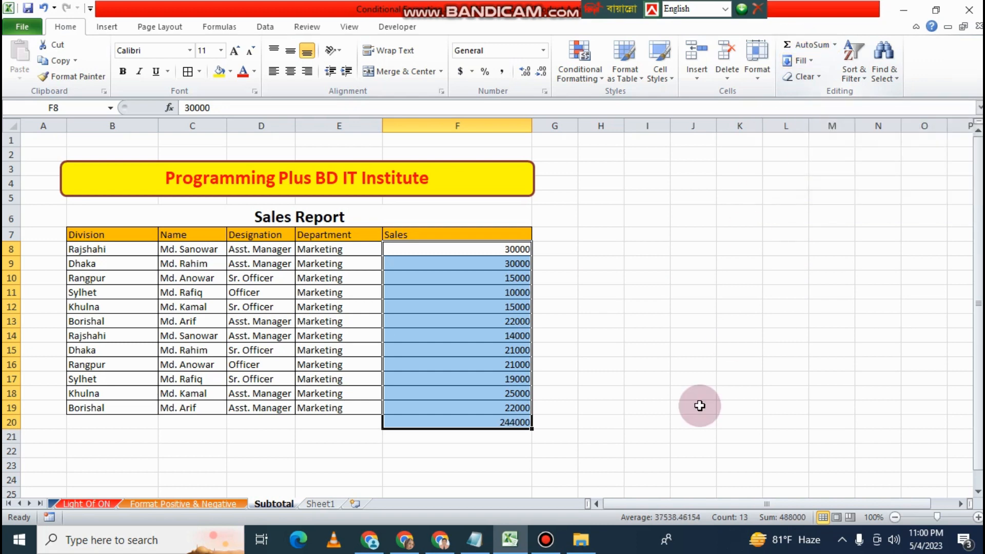
{"action": "left_click", "coordinate": [493, 423]}
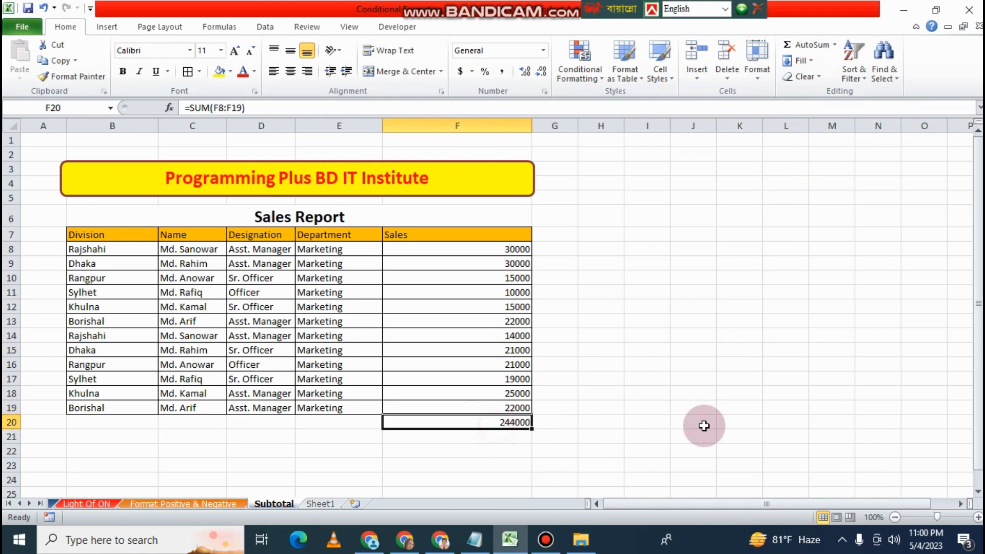
Label the row below the table "Total" in B20, and merge and center the label across B20:E20.
{"action": "left_click", "coordinate": [90, 427]}
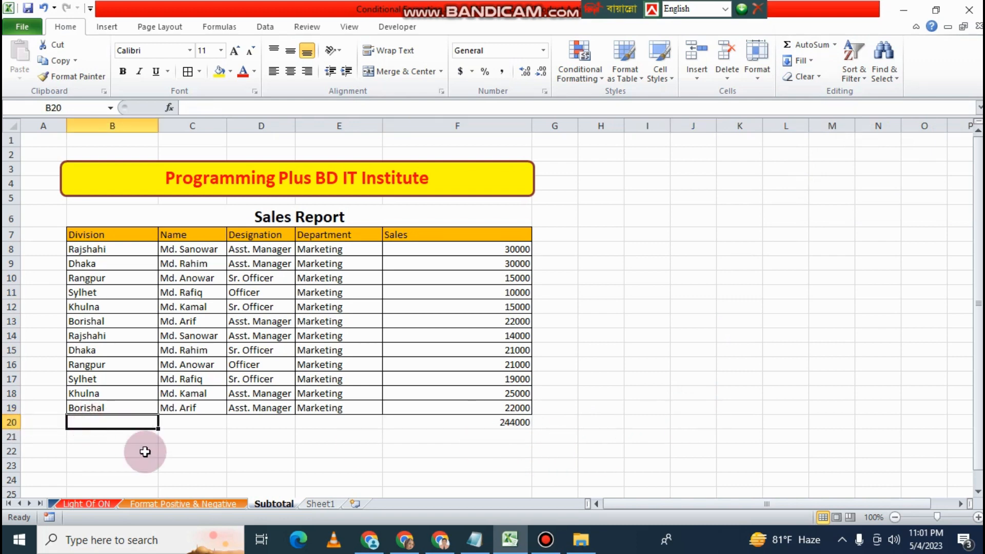
{"action": "type", "text": "Total"}
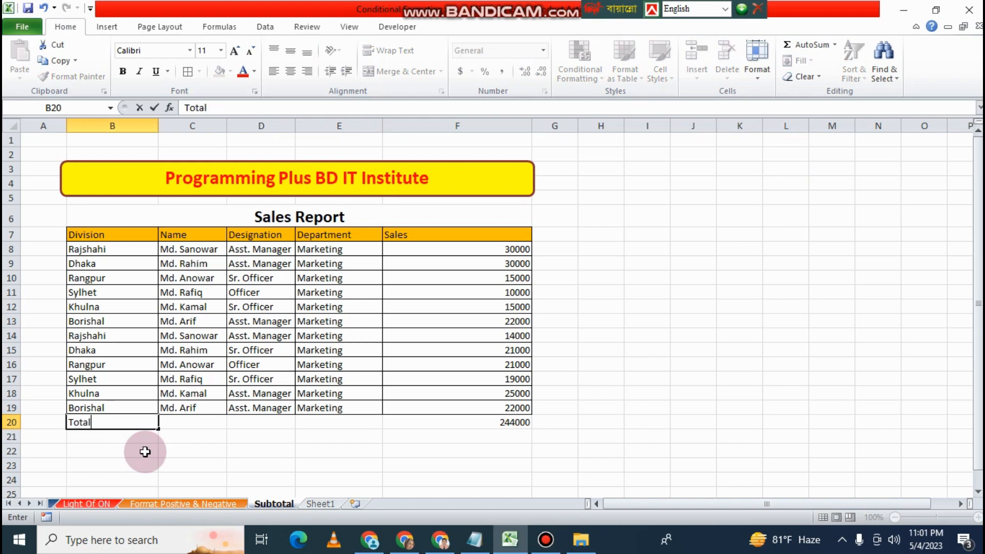
{"action": "left_click", "coordinate": [145, 451]}
{"action": "left_click_drag", "start_coordinate": [84, 421], "coordinate": [381, 420]}
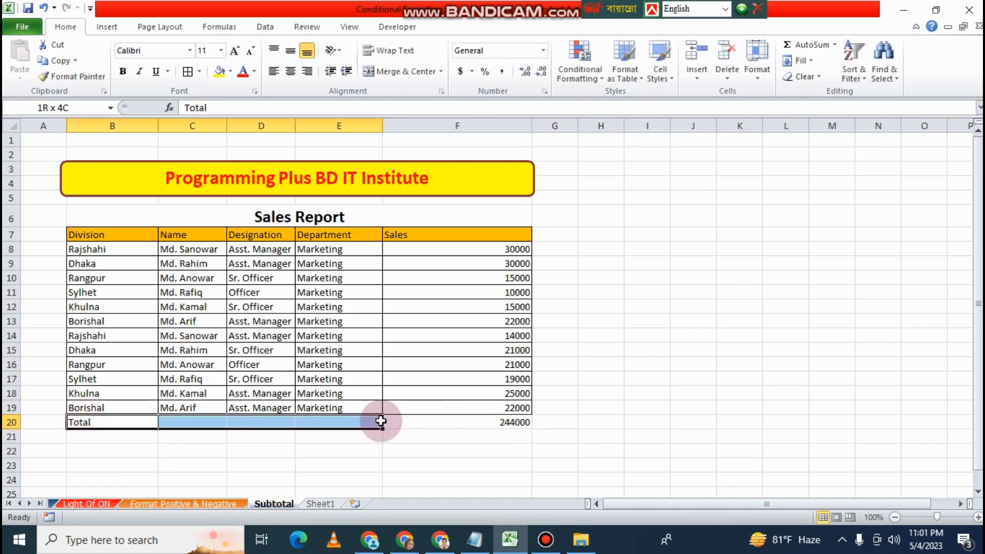
{"action": "left_click", "coordinate": [398, 71]}
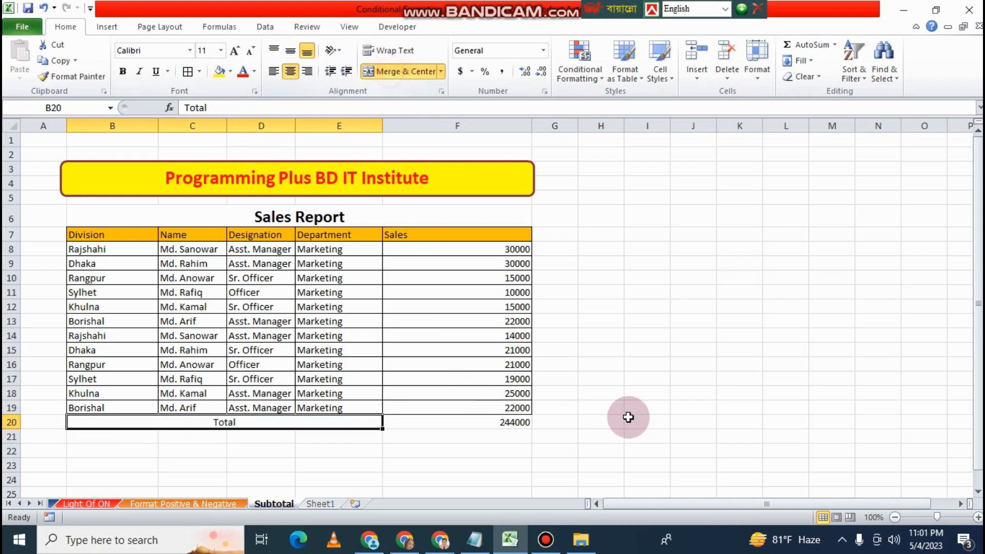
{"action": "left_click", "coordinate": [628, 417]}
Add borders to the Total row B20:F20 and make the total sales amount bold.
{"action": "left_click_drag", "start_coordinate": [88, 422], "coordinate": [492, 421]}
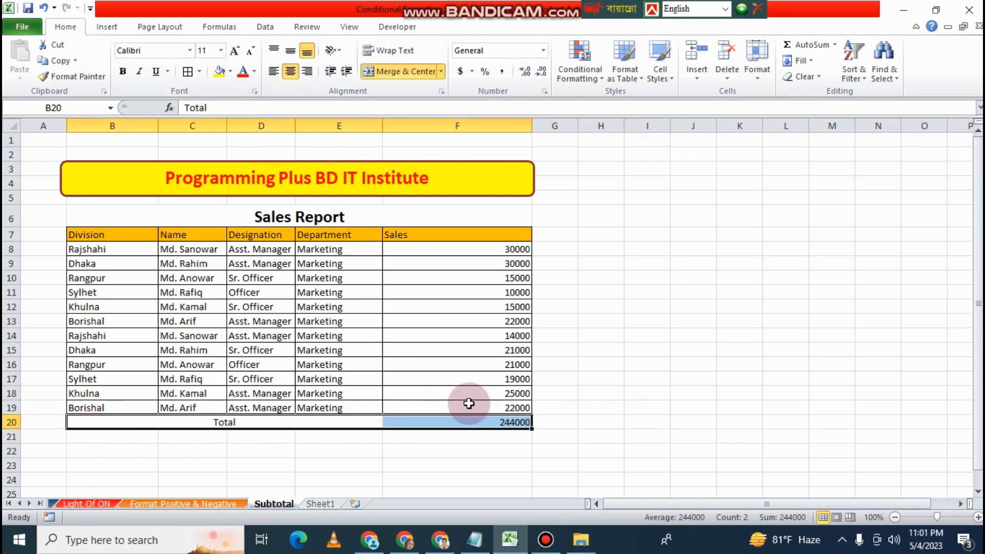
{"action": "left_click", "coordinate": [733, 377]}
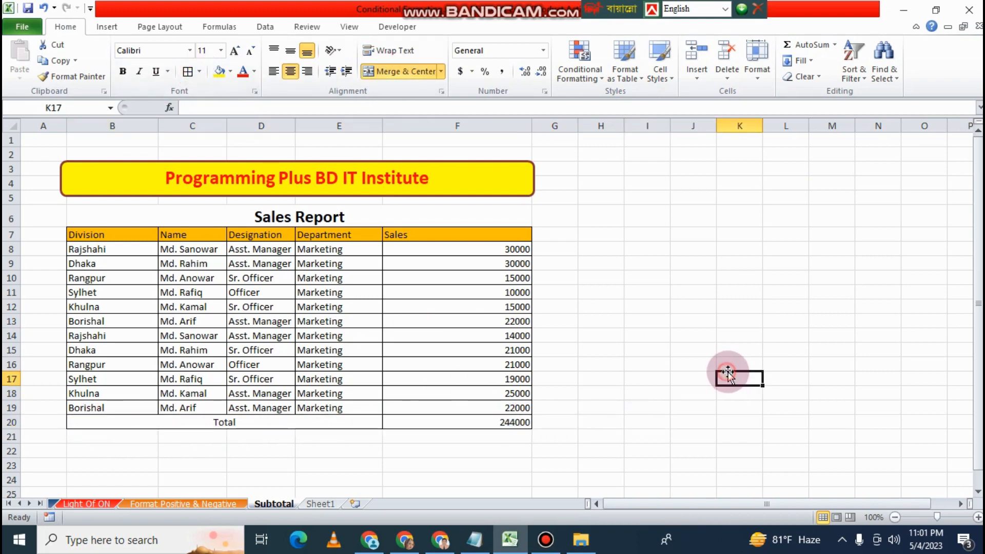
{"action": "left_click", "coordinate": [490, 426]}
{"action": "left_click", "coordinate": [123, 72]}
{"action": "left_click", "coordinate": [739, 306]}
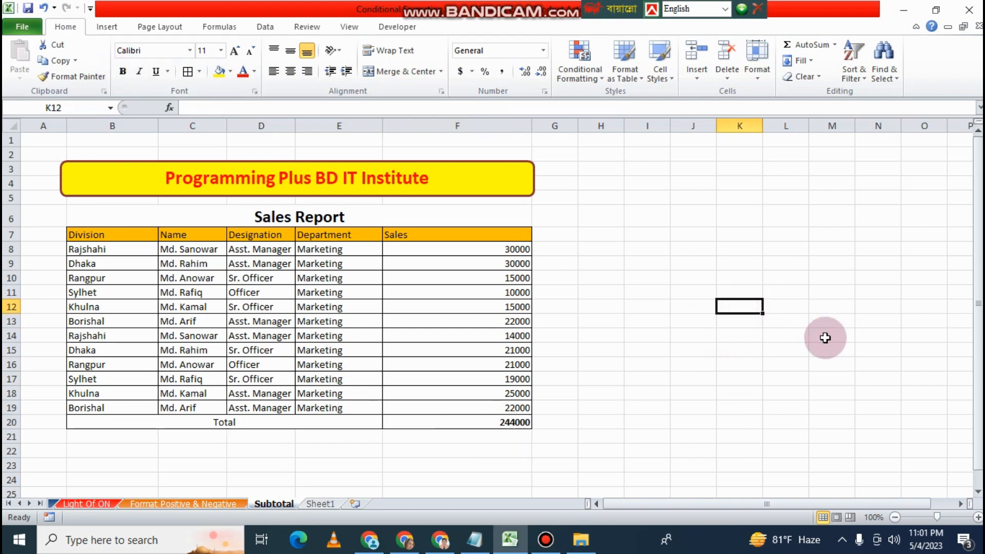
Examine the repeated division entries in the table and the SUM formula in the Total row.
{"action": "left_click", "coordinate": [668, 398]}
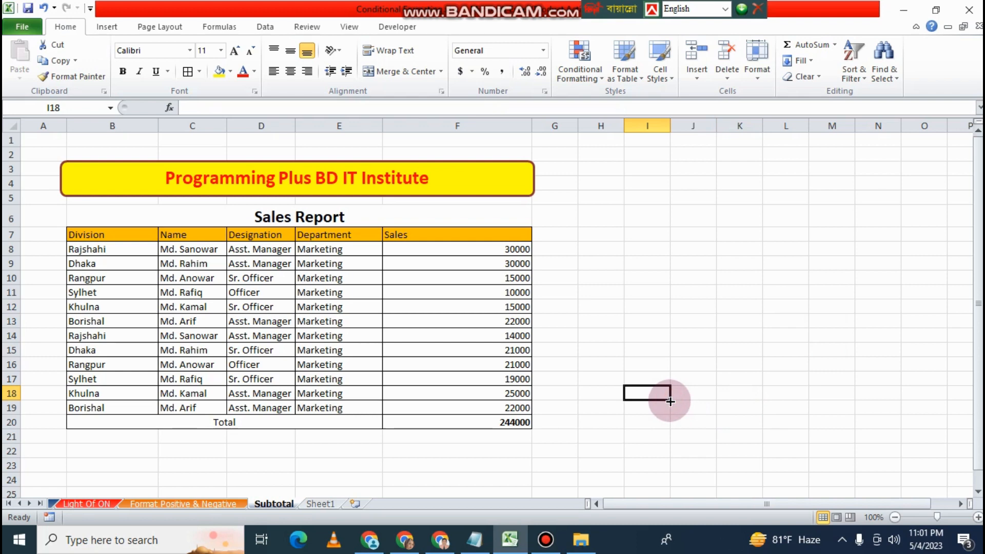
{"action": "left_click", "coordinate": [720, 273]}
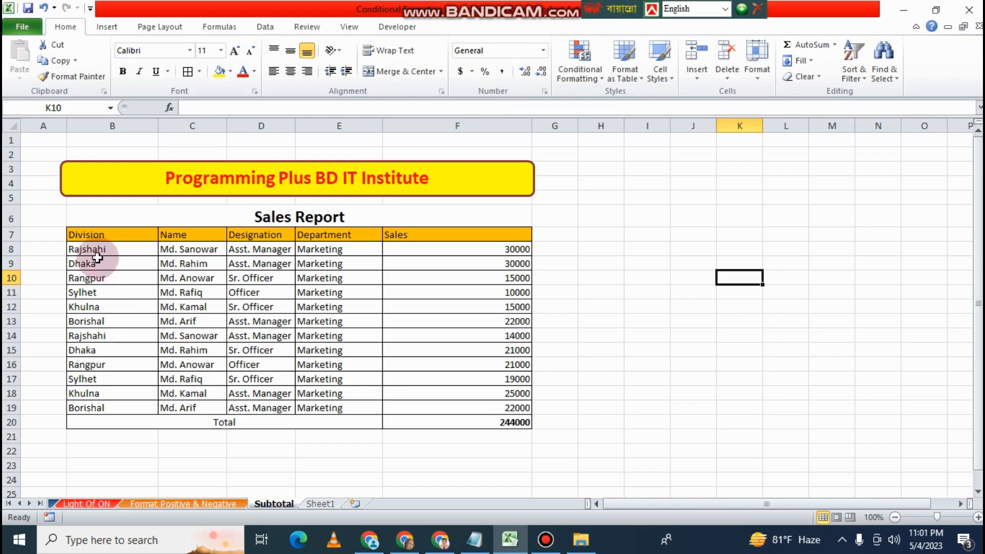
{"action": "left_click_drag", "start_coordinate": [95, 251], "coordinate": [94, 397]}
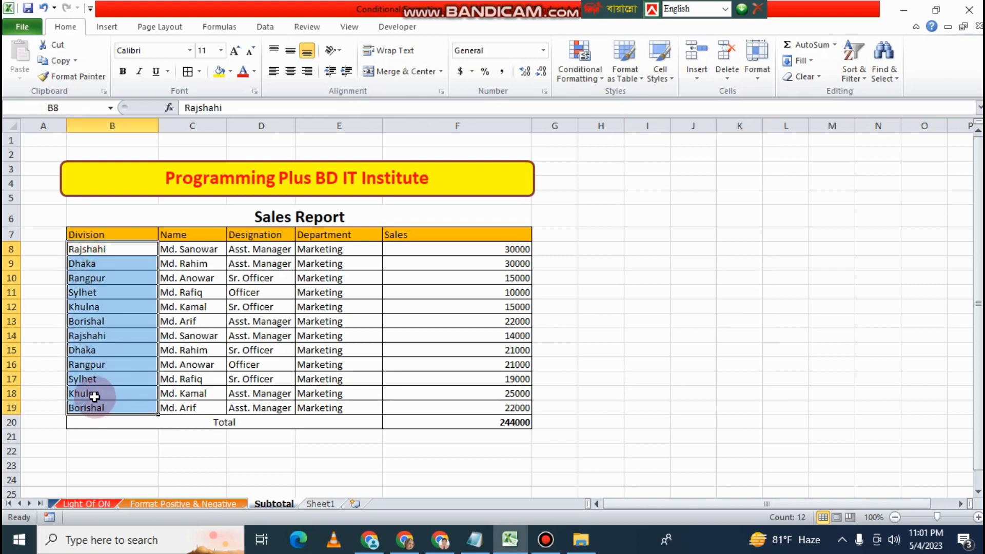
{"action": "left_click", "coordinate": [95, 251]}
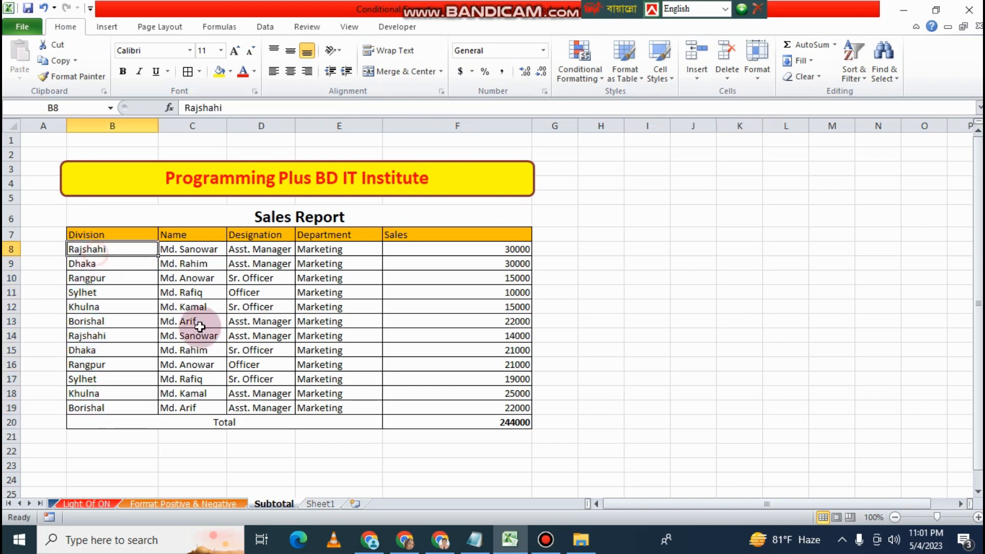
{"action": "left_click", "coordinate": [725, 325]}
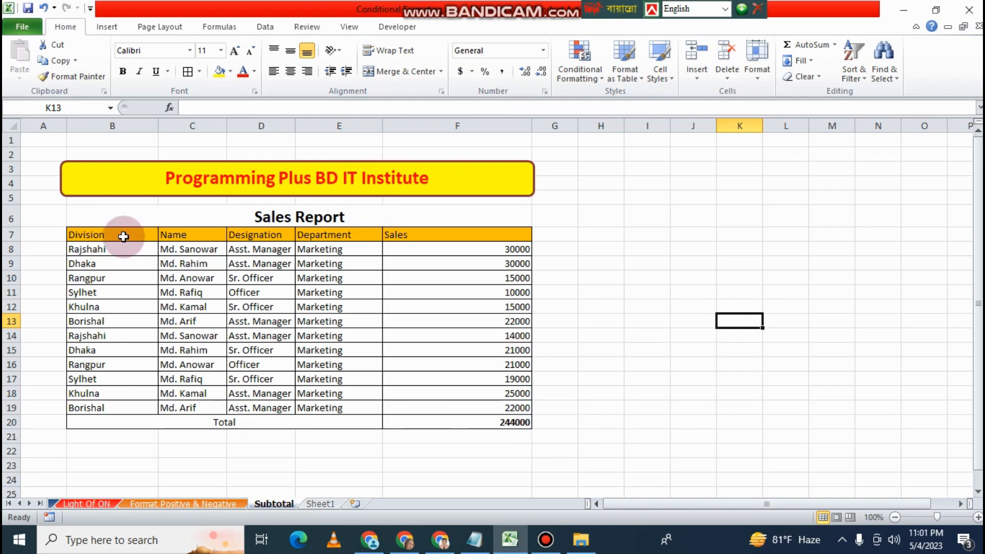
{"action": "left_click", "coordinate": [496, 424]}
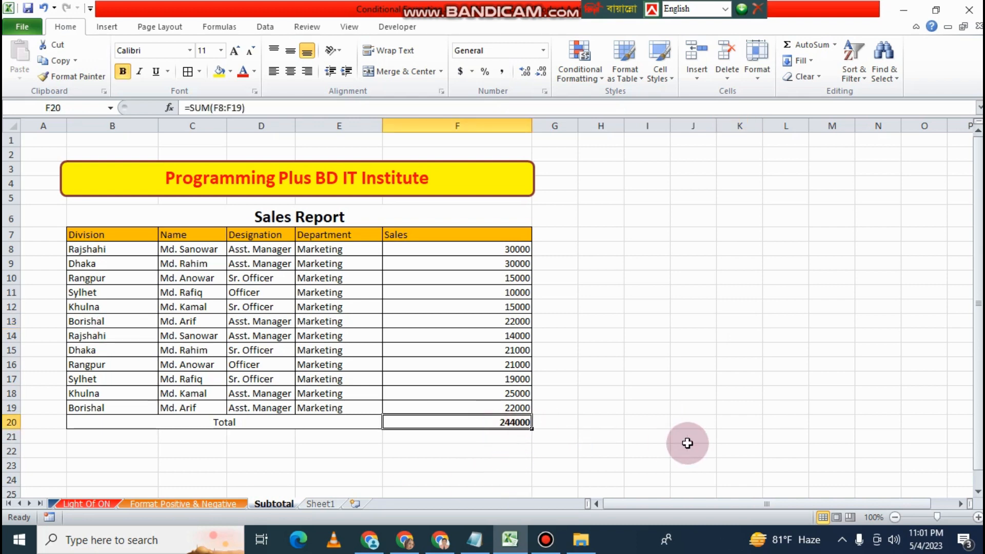
{"action": "left_click", "coordinate": [85, 249]}
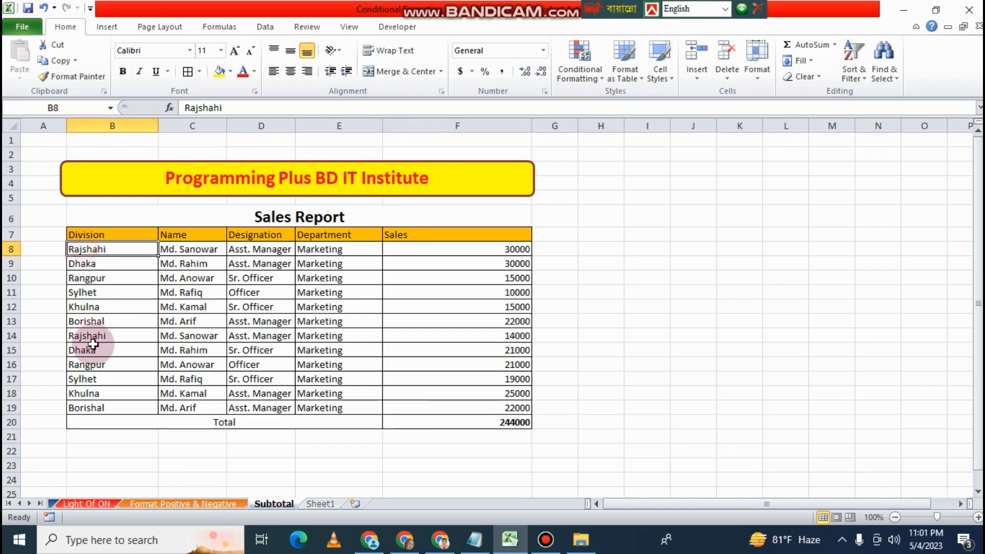
{"action": "left_click", "coordinate": [93, 348]}
{"action": "left_click", "coordinate": [122, 439]}
{"action": "left_click", "coordinate": [502, 425]}
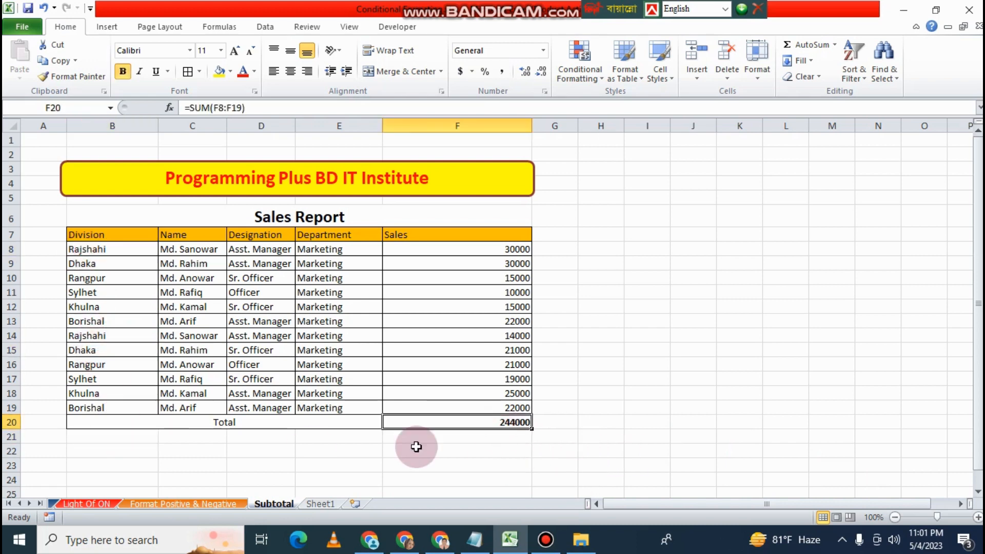
{"action": "left_click_drag", "start_coordinate": [88, 249], "coordinate": [499, 402]}
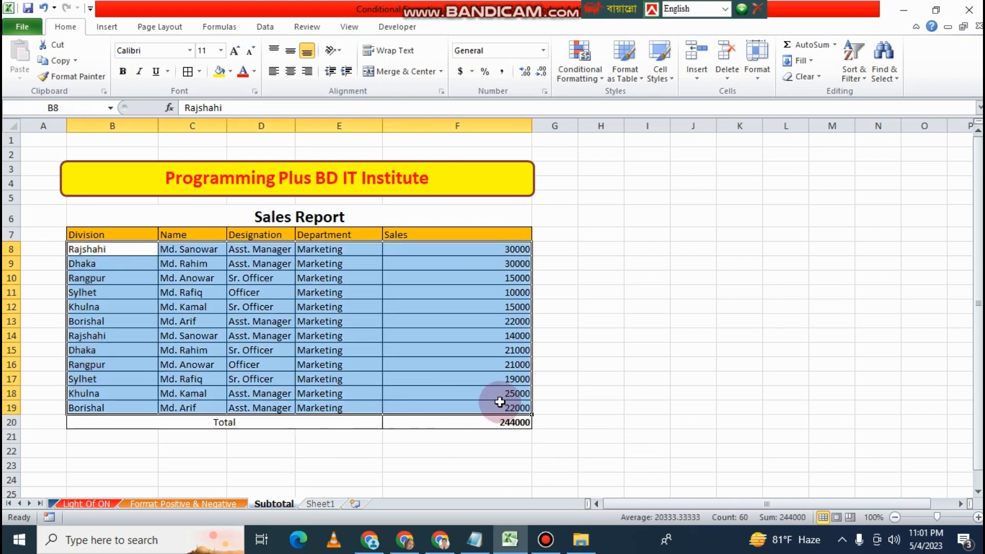
{"action": "left_click", "coordinate": [686, 347]}
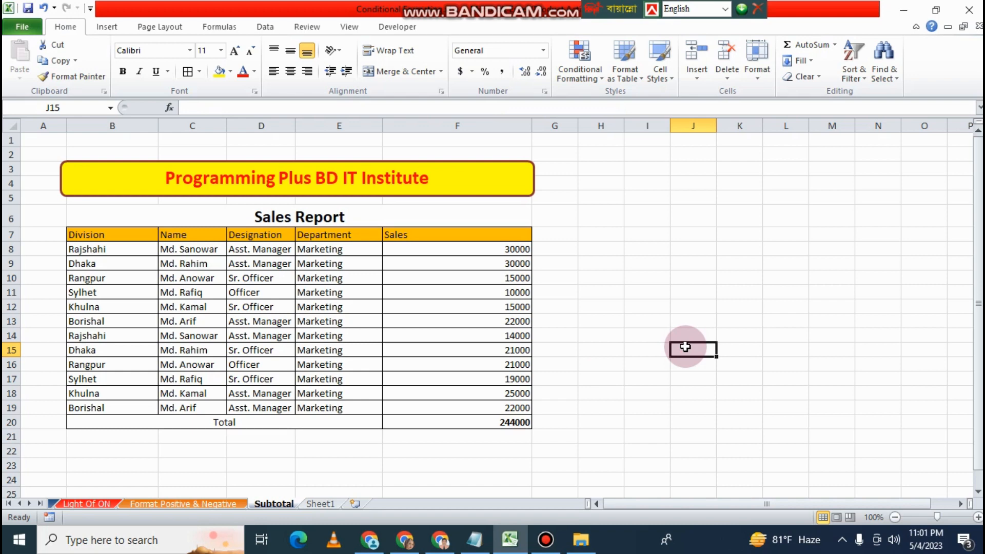
{"action": "left_click", "coordinate": [649, 290]}
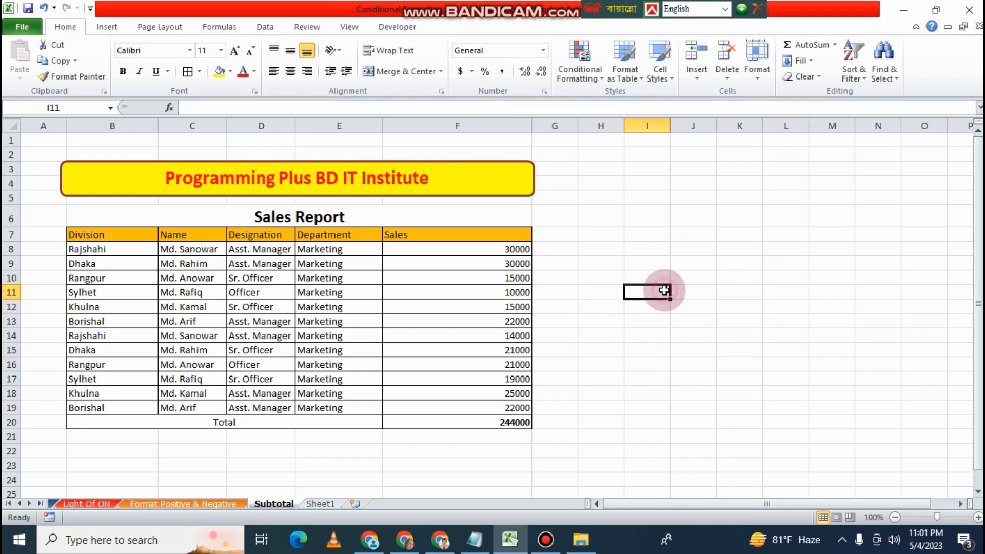
{"action": "left_click", "coordinate": [685, 392]}
Turn on filtering for the Sales Report header row B7:F7.
{"action": "left_click_drag", "start_coordinate": [79, 235], "coordinate": [481, 232]}
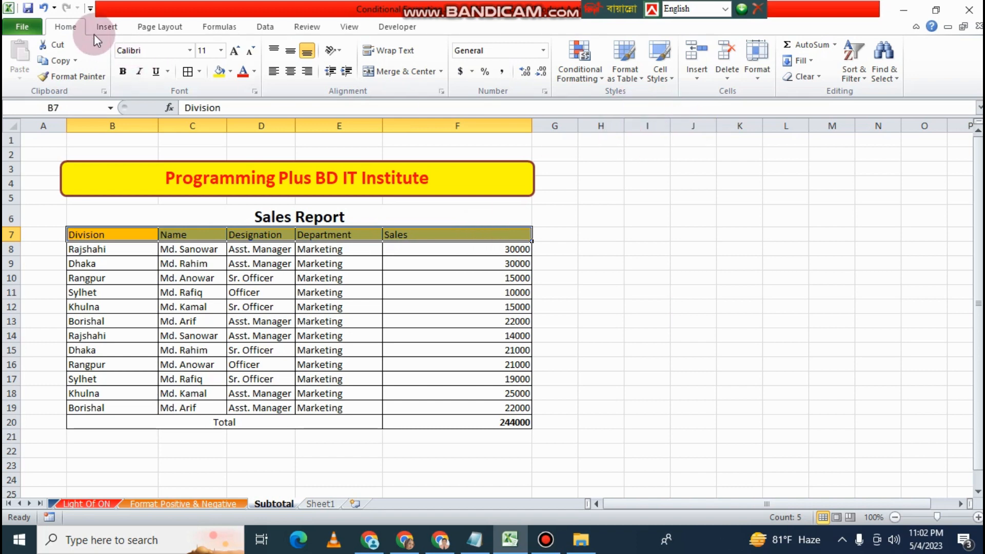
{"action": "left_click", "coordinate": [107, 26]}
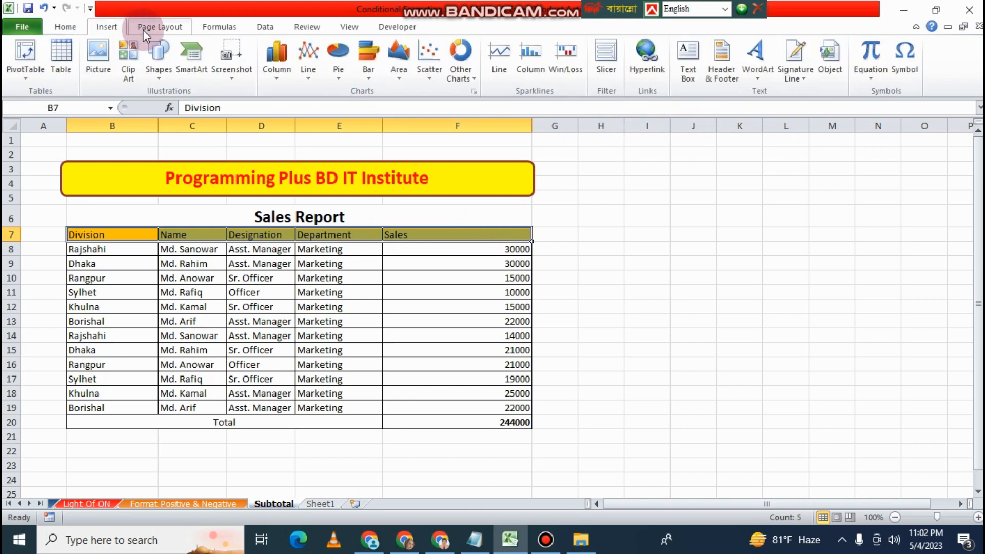
{"action": "left_click", "coordinate": [261, 27]}
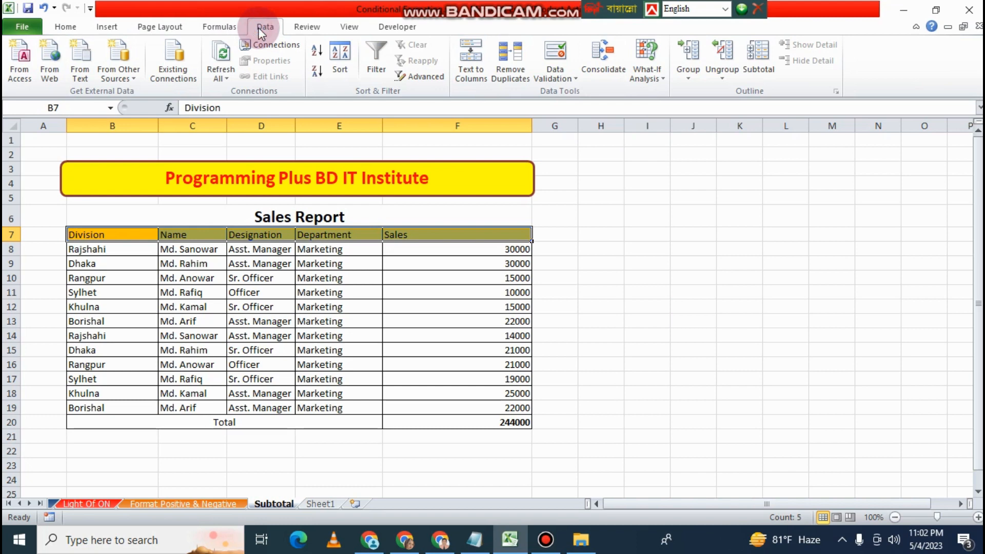
{"action": "left_click", "coordinate": [378, 61]}
{"action": "left_click", "coordinate": [755, 276]}
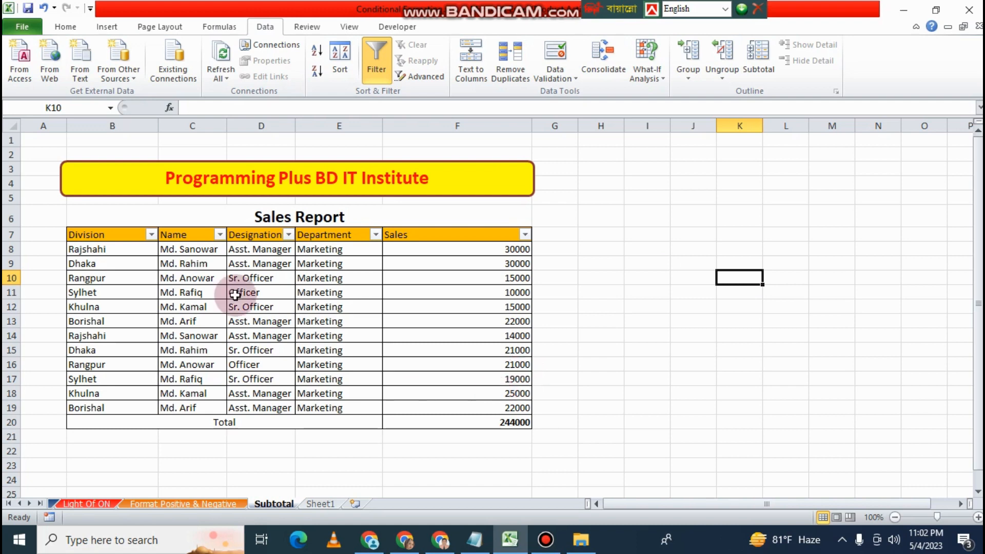
Filter the Division column to show only Rajshahi.
{"action": "left_click", "coordinate": [152, 235]}
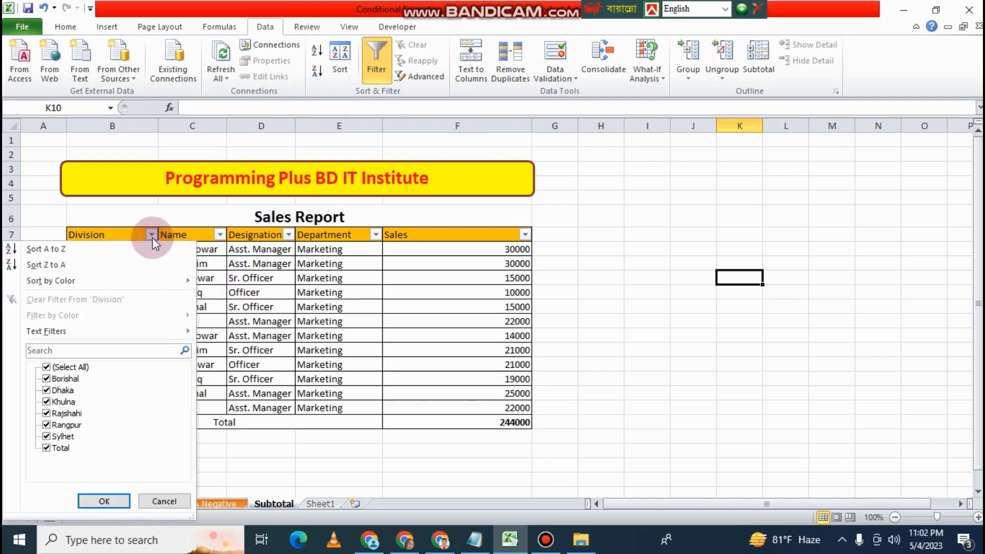
{"action": "left_click", "coordinate": [70, 368]}
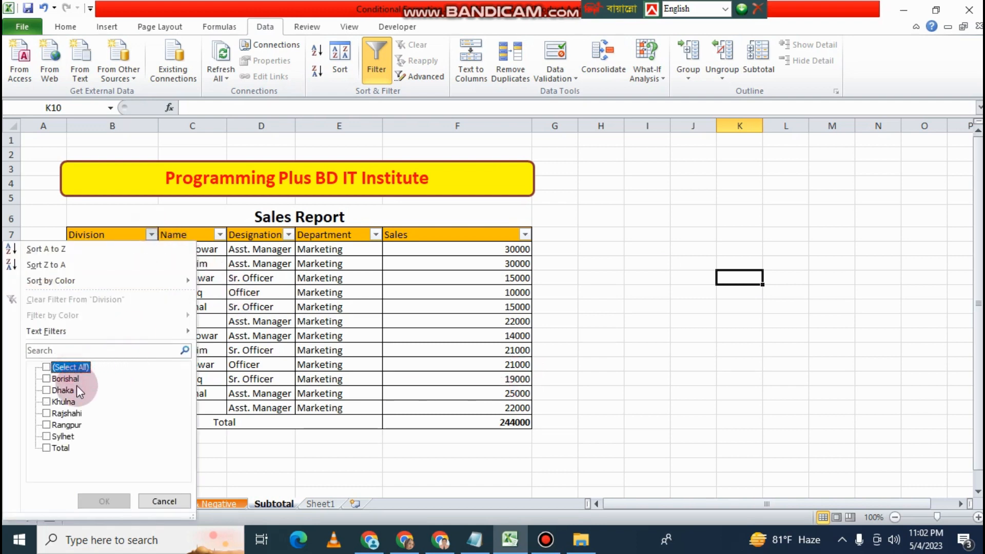
{"action": "left_click", "coordinate": [57, 417]}
{"action": "left_click", "coordinate": [103, 501]}
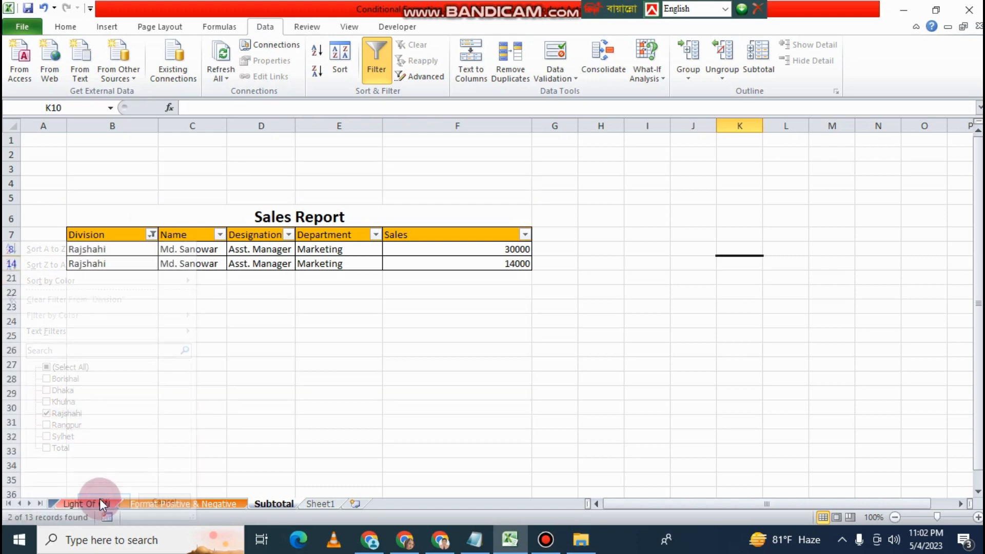
Undo the Rajshahi-only filter on the Division column.
{"action": "left_click", "coordinate": [628, 390]}
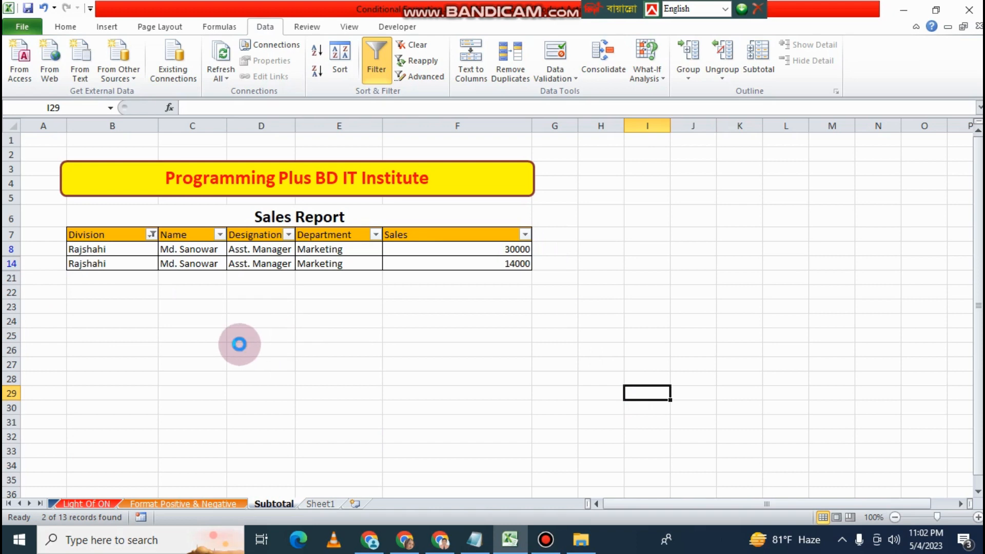
{"action": "key", "text": "ctrl+z"}
{"action": "left_click", "coordinate": [247, 392]}
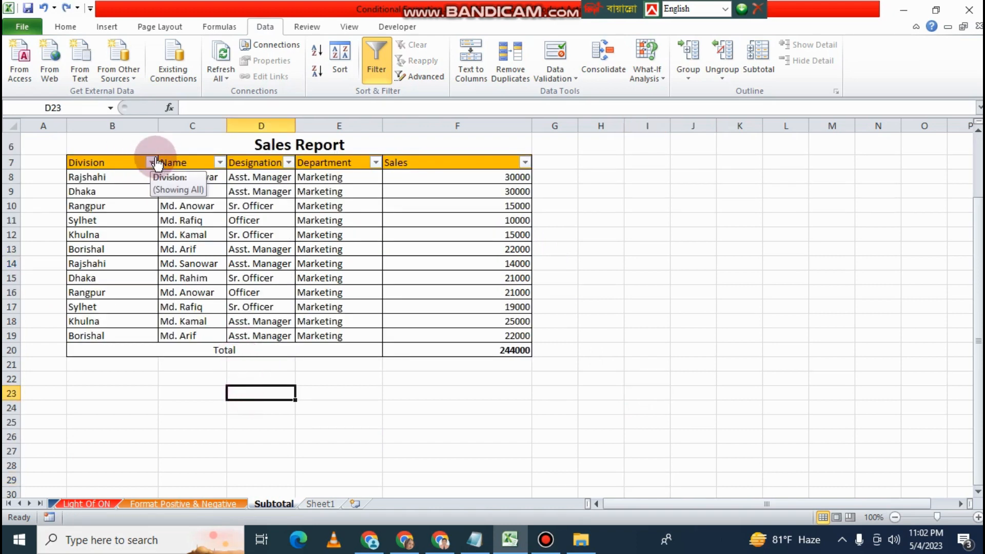
Filter the Division column to show only Rajshahi and Total.
{"action": "left_click", "coordinate": [151, 162]}
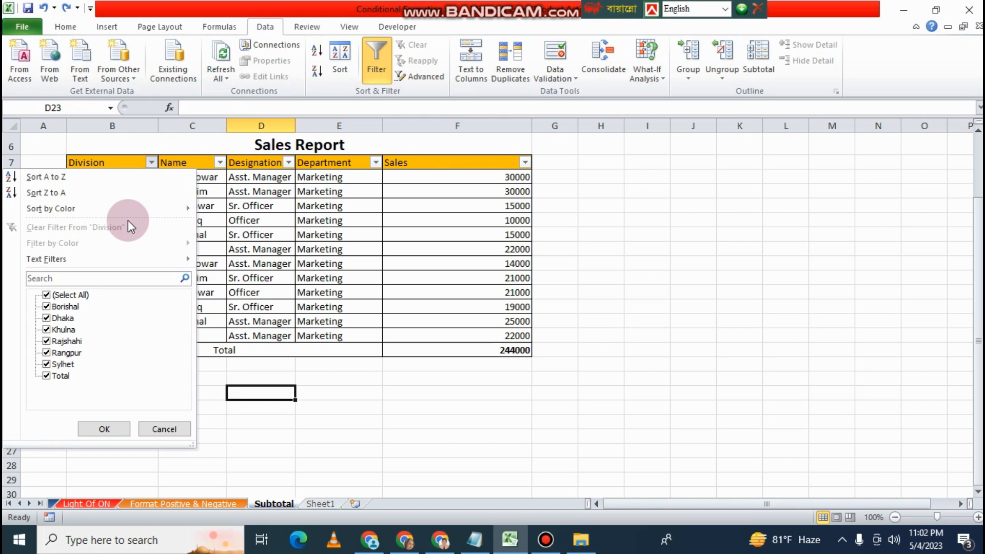
{"action": "left_click", "coordinate": [64, 295]}
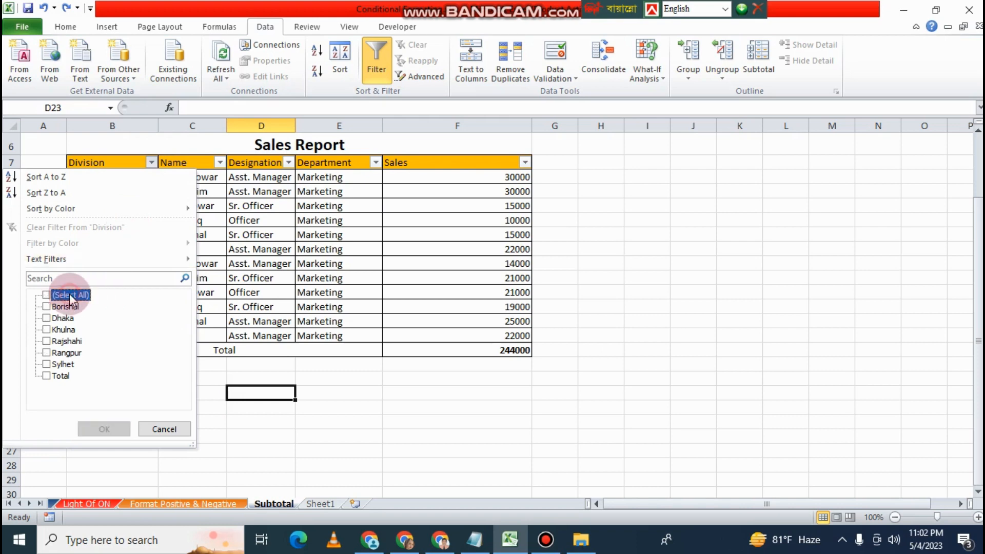
{"action": "left_click", "coordinate": [51, 343]}
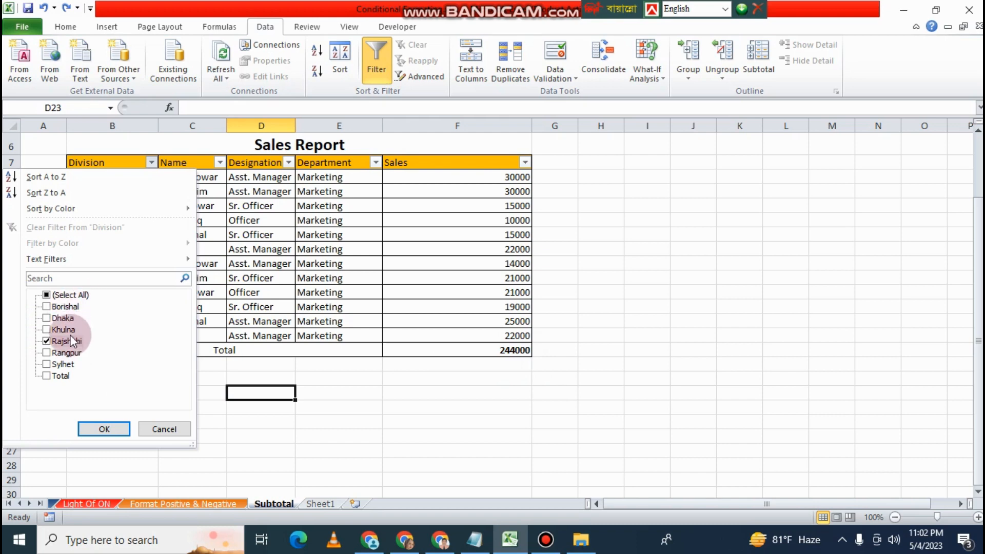
{"action": "left_click", "coordinate": [50, 379]}
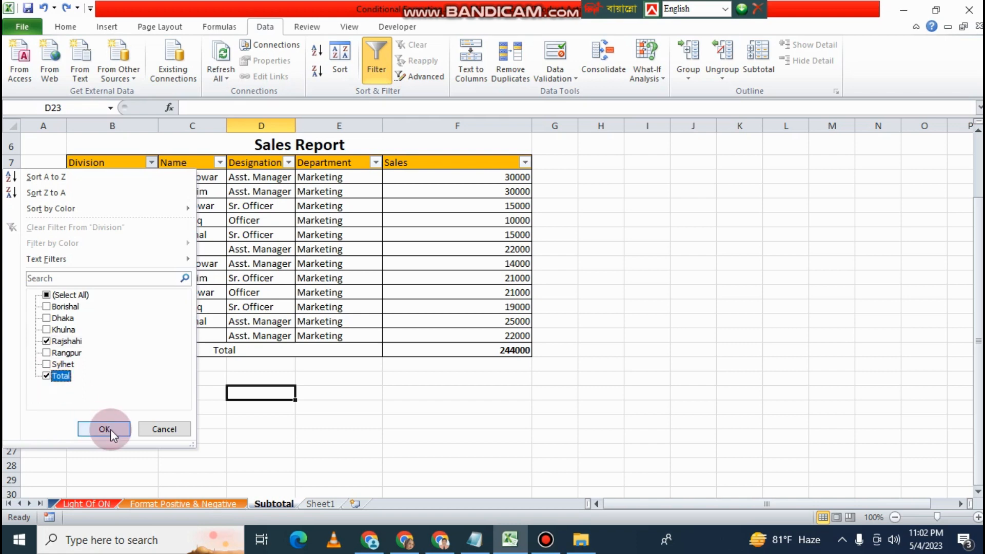
{"action": "left_click", "coordinate": [96, 431]}
{"action": "left_click", "coordinate": [520, 376]}
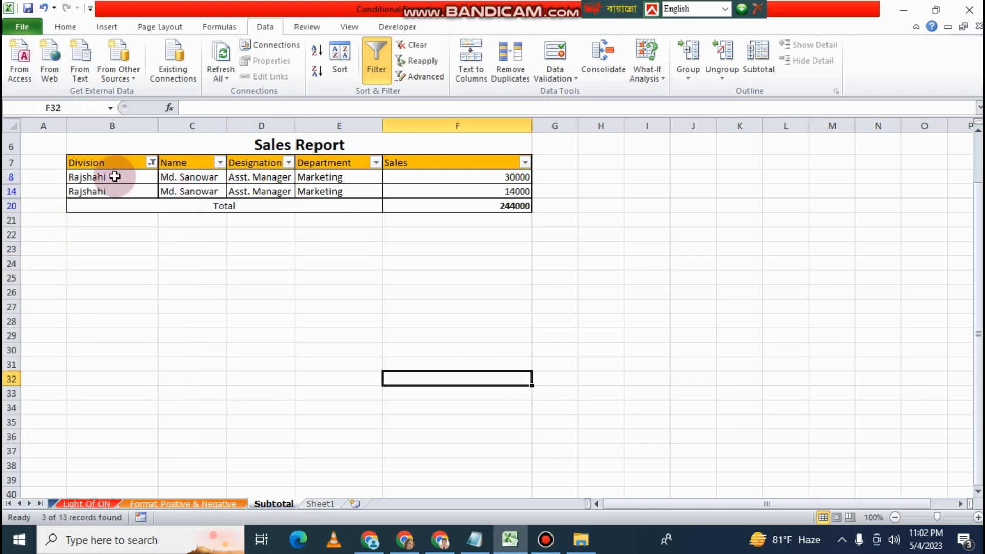
Examine the filtered Rajshahi rows, their combined sales, and the SUM formula in the Total row.
{"action": "left_click_drag", "start_coordinate": [110, 176], "coordinate": [410, 195]}
{"action": "left_click", "coordinate": [556, 264]}
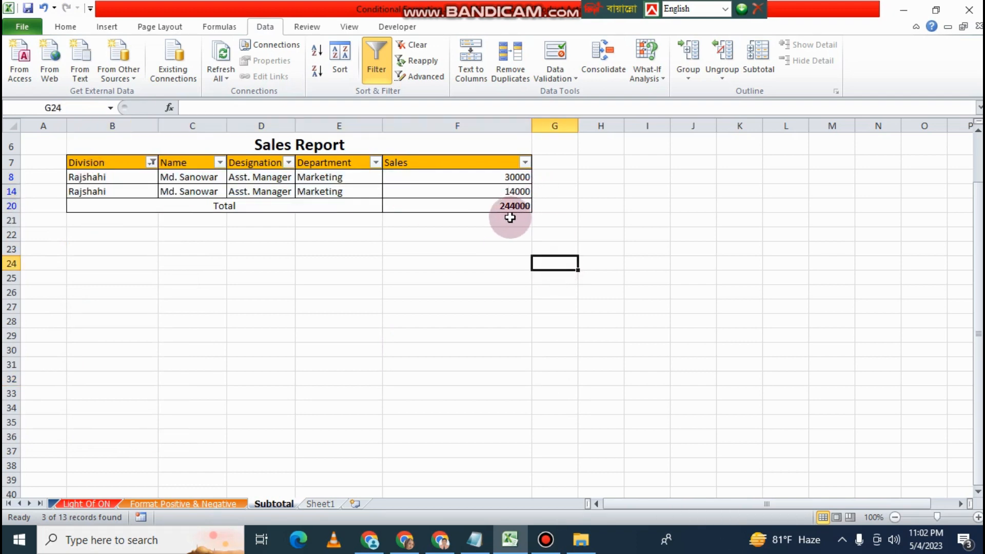
{"action": "left_click", "coordinate": [522, 208]}
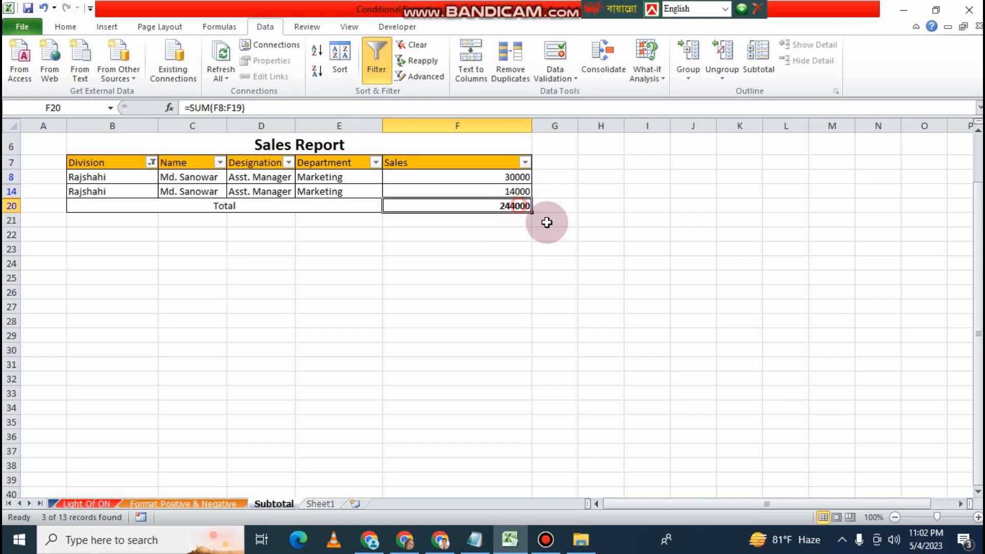
{"action": "left_click", "coordinate": [593, 284]}
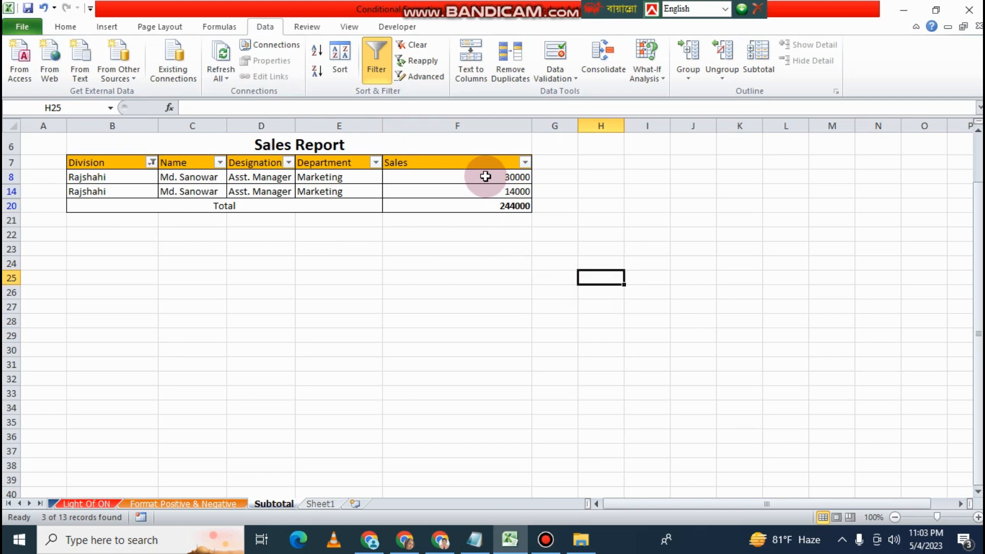
{"action": "left_click_drag", "start_coordinate": [501, 184], "coordinate": [501, 191]}
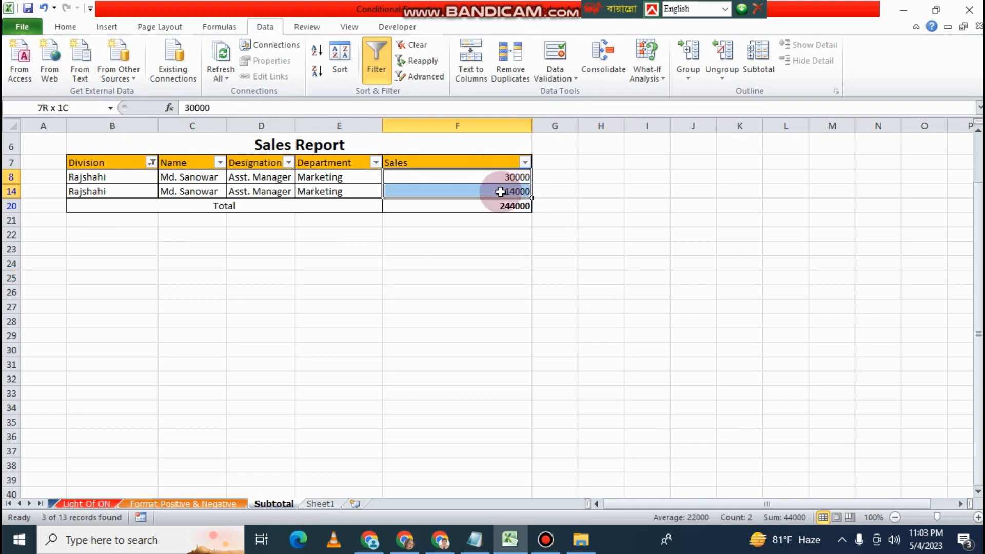
{"action": "left_click", "coordinate": [584, 218]}
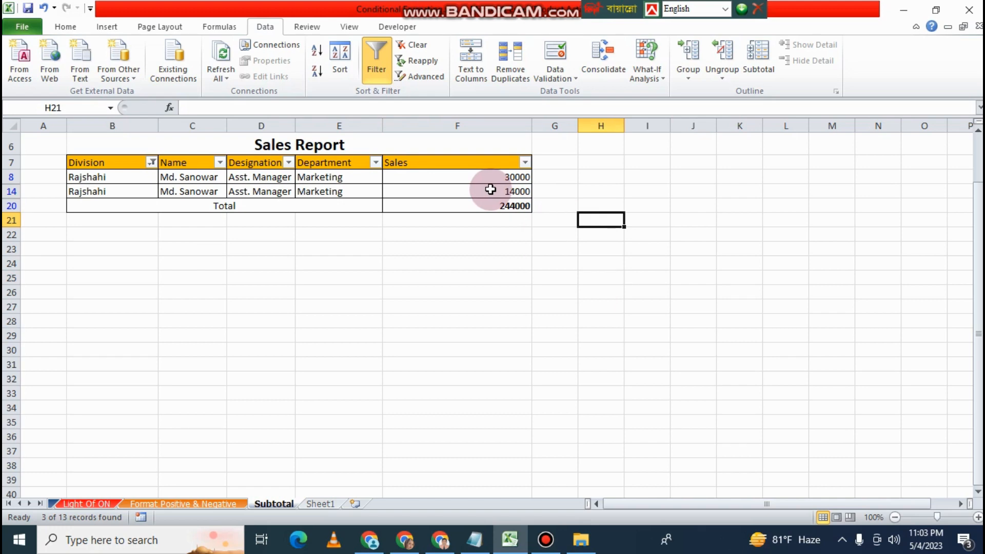
{"action": "left_click", "coordinate": [490, 246]}
{"action": "left_click", "coordinate": [501, 205]}
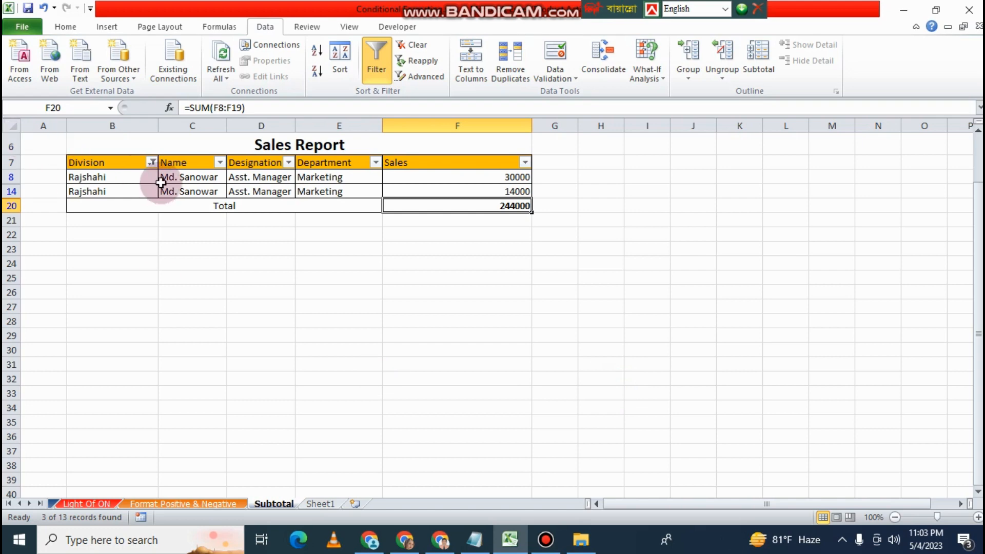
Set the Division filter to show all entries again.
{"action": "left_click", "coordinate": [151, 162]}
{"action": "left_click", "coordinate": [82, 294]}
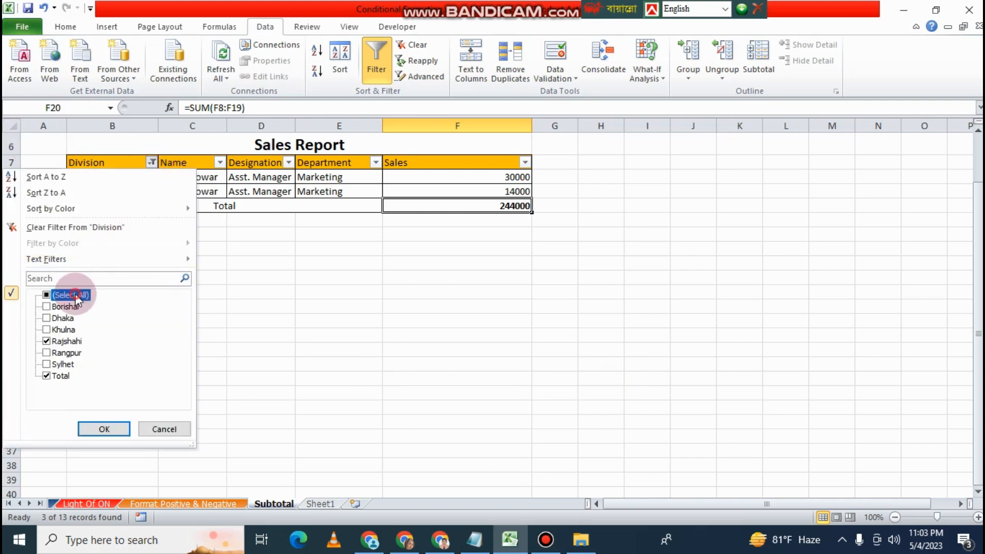
{"action": "left_click", "coordinate": [105, 429]}
{"action": "left_click", "coordinate": [767, 349]}
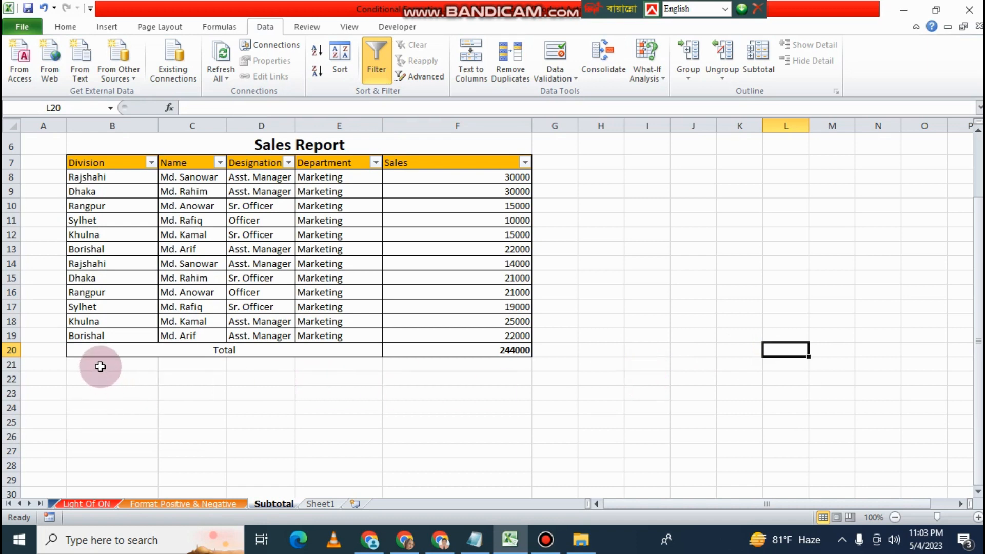
Merge and center B21:E21 below the Total row and enter the label Subtotal.
{"action": "left_click_drag", "start_coordinate": [100, 367], "coordinate": [339, 367]}
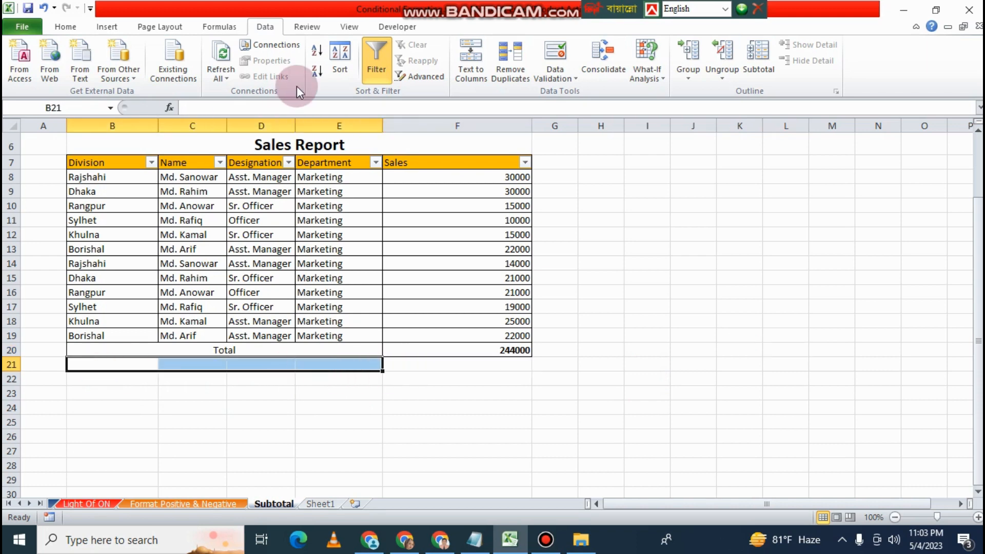
{"action": "left_click", "coordinate": [63, 27]}
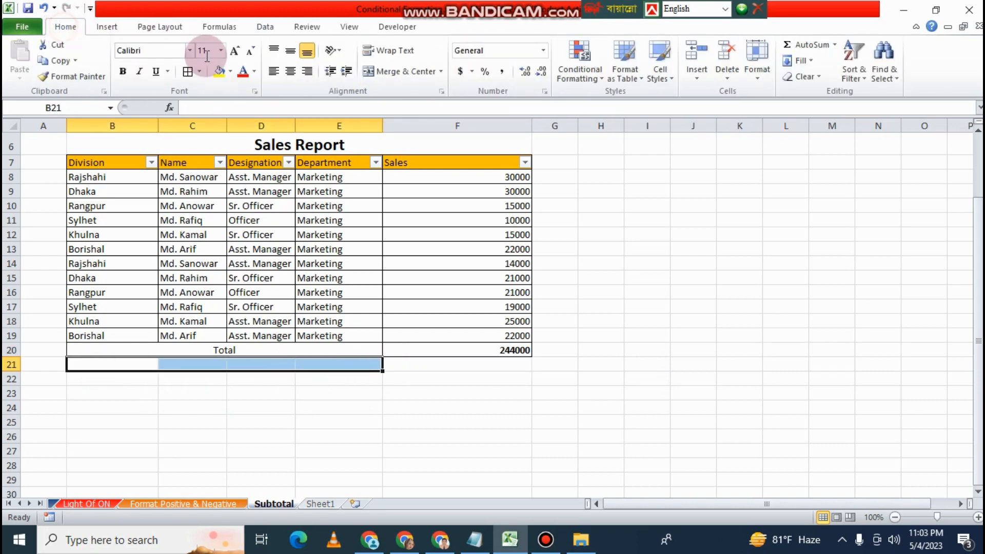
{"action": "left_click", "coordinate": [374, 71]}
{"action": "type", "text": "S"}
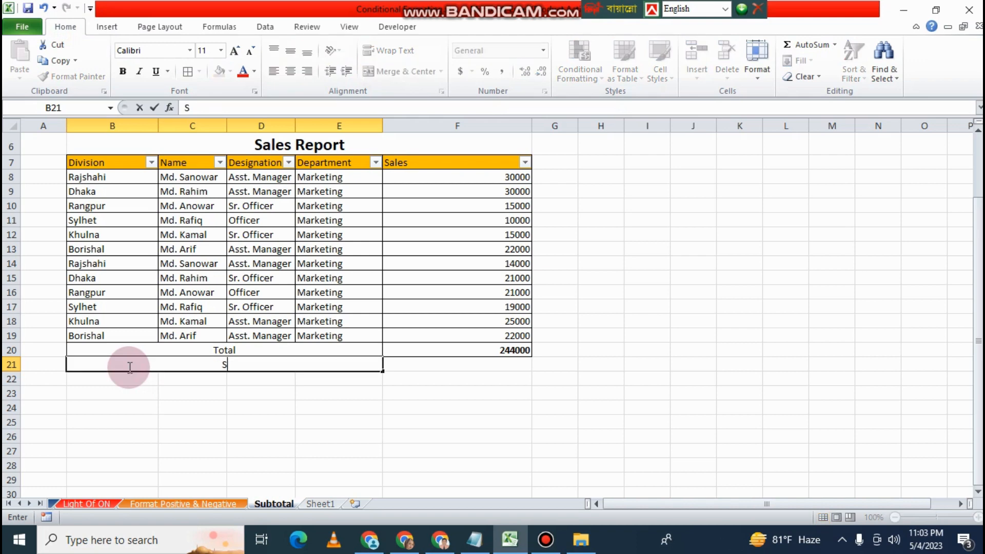
{"action": "type", "text": "ubtotal"}
{"action": "left_click", "coordinate": [330, 406]}
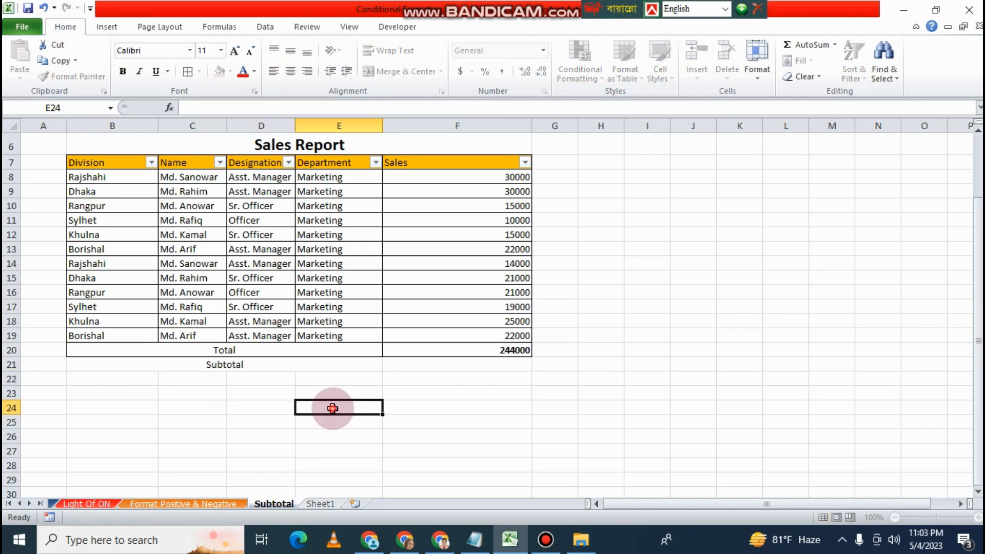
Make the Total and Subtotal labels in rows 20 and 21 bold.
{"action": "left_click_drag", "start_coordinate": [250, 347], "coordinate": [252, 363]}
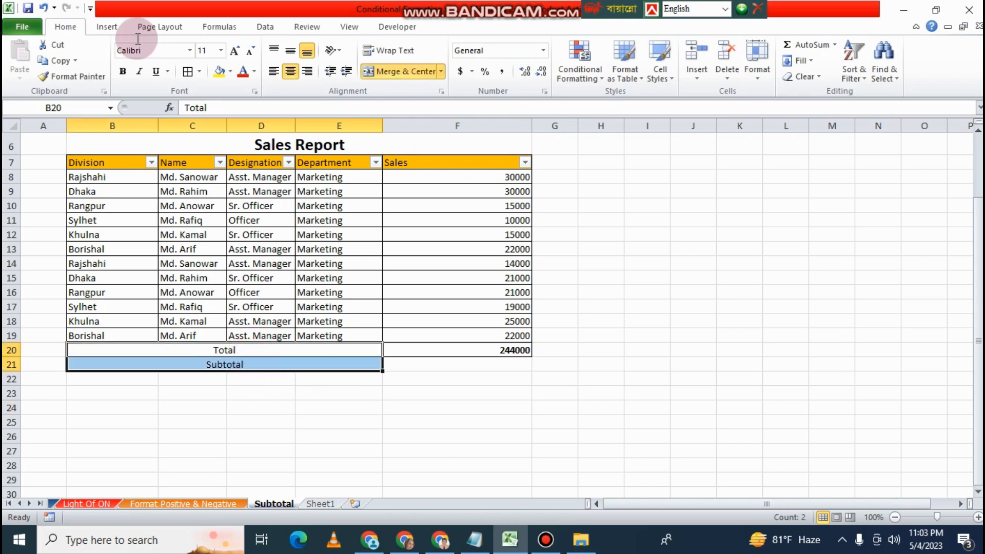
{"action": "left_click", "coordinate": [122, 71]}
{"action": "left_click", "coordinate": [559, 434]}
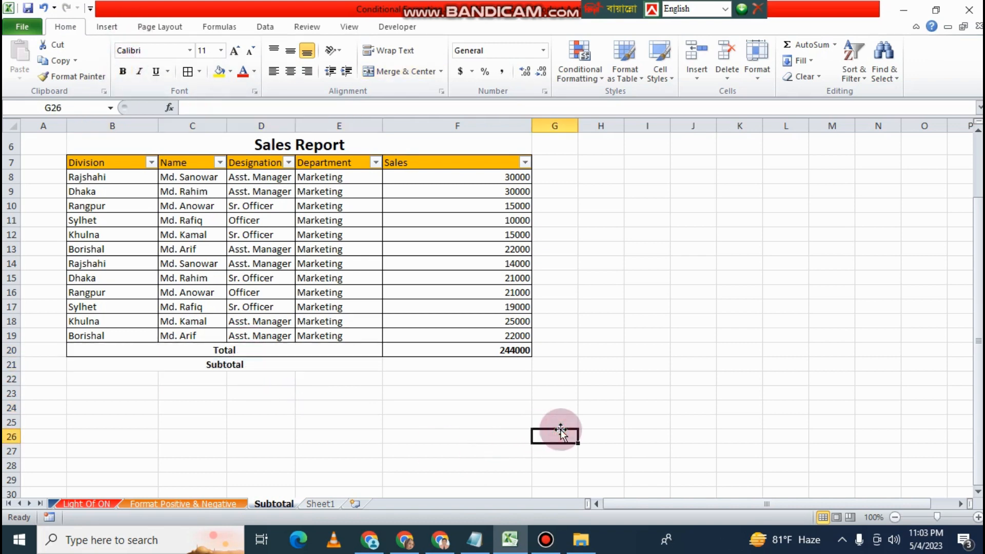
Add borders to the Subtotal row B21:F21.
{"action": "left_click", "coordinate": [232, 375]}
{"action": "left_click", "coordinate": [202, 362]}
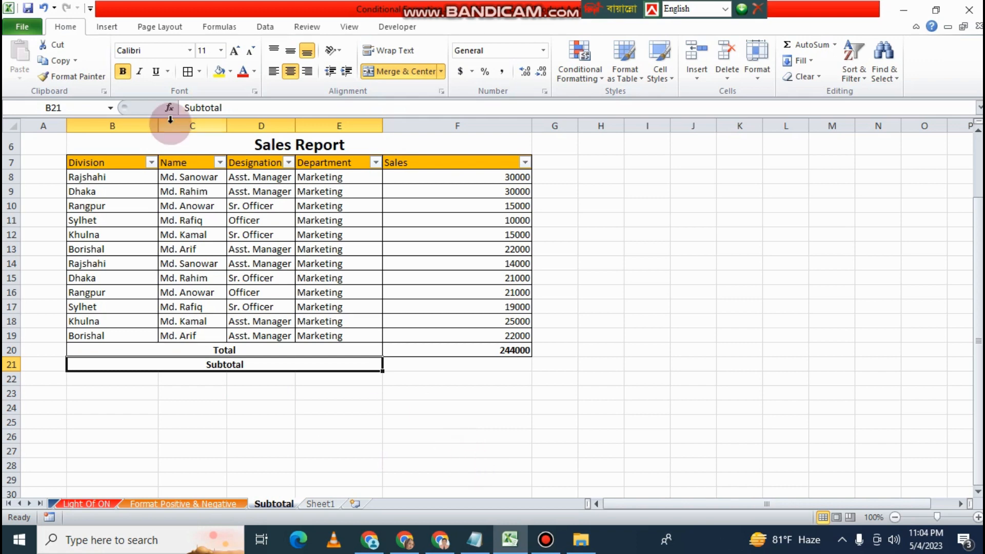
{"action": "left_click", "coordinate": [554, 422]}
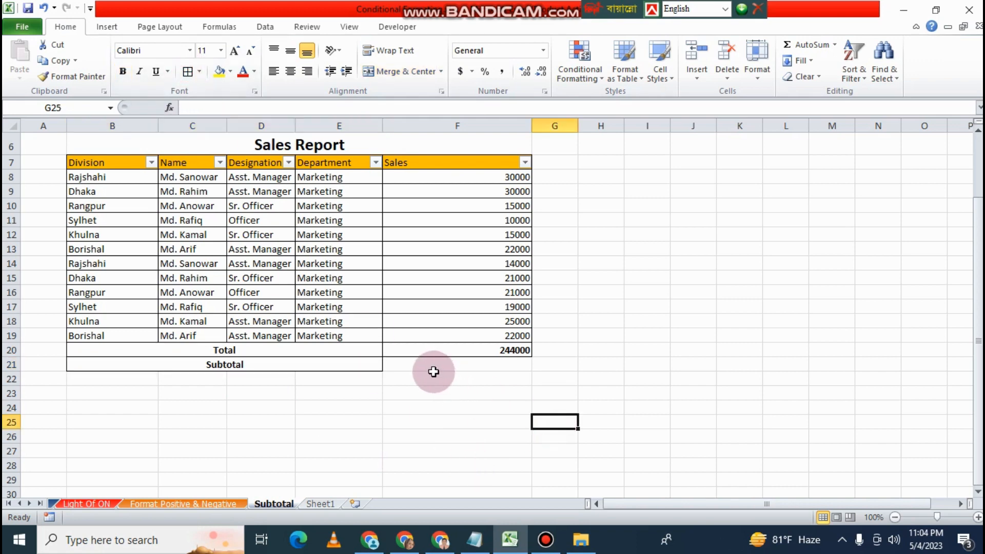
{"action": "left_click", "coordinate": [428, 366]}
{"action": "left_click", "coordinate": [258, 370]}
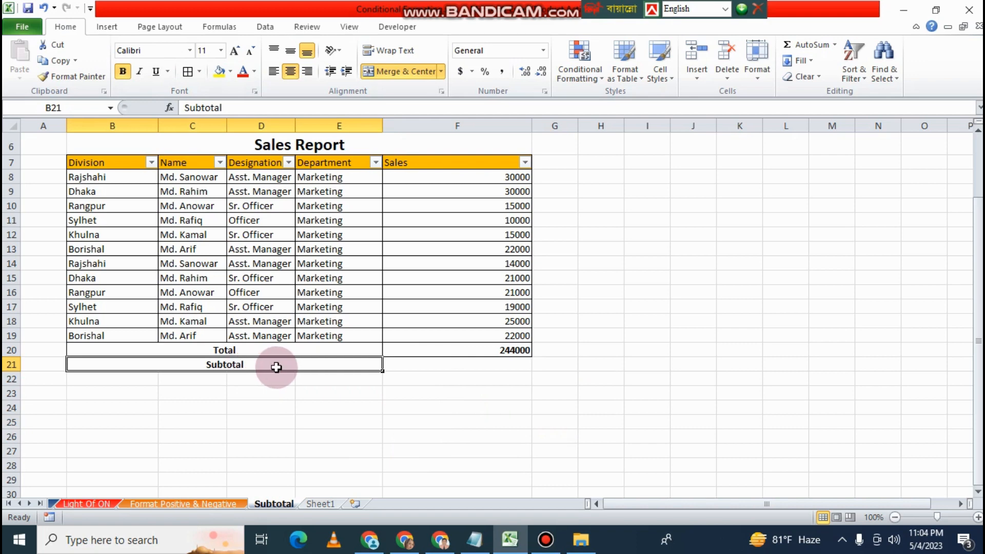
{"action": "left_click", "coordinate": [440, 366]}
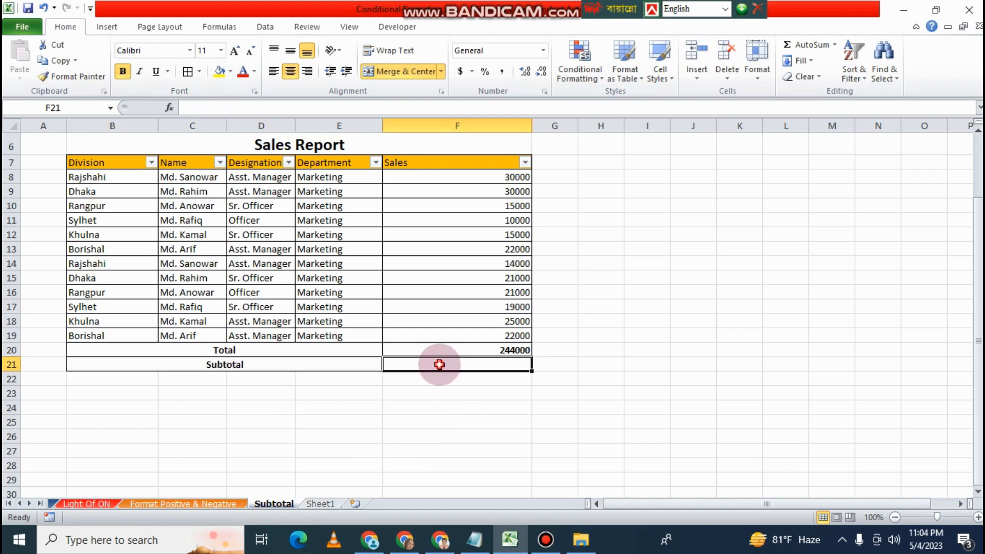
{"action": "left_click", "coordinate": [642, 382]}
Enter =SUBTOTAL(109,F8:F19) in F21, choosing 109 - SUM as the function number and the sales figures as the range.
{"action": "left_click", "coordinate": [493, 365]}
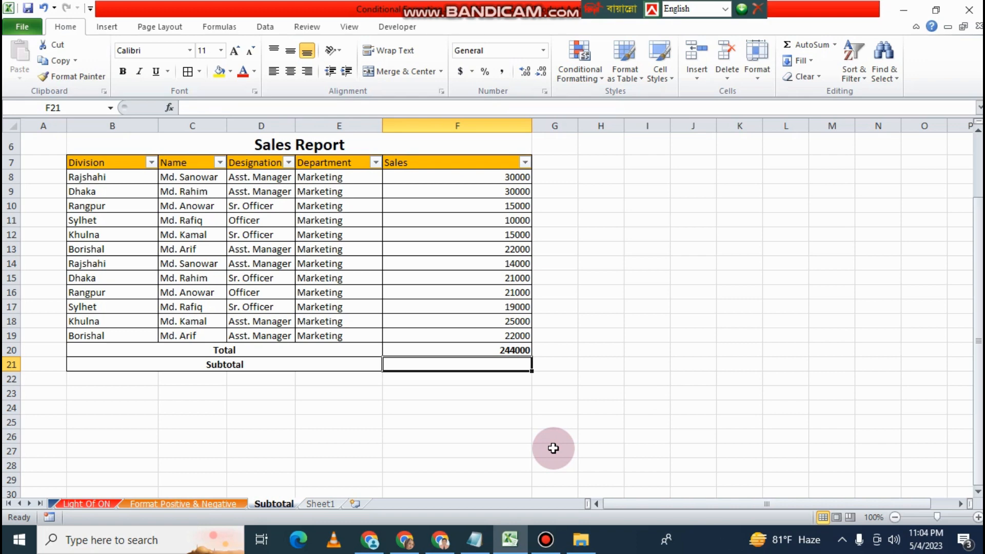
{"action": "type", "text": "="}
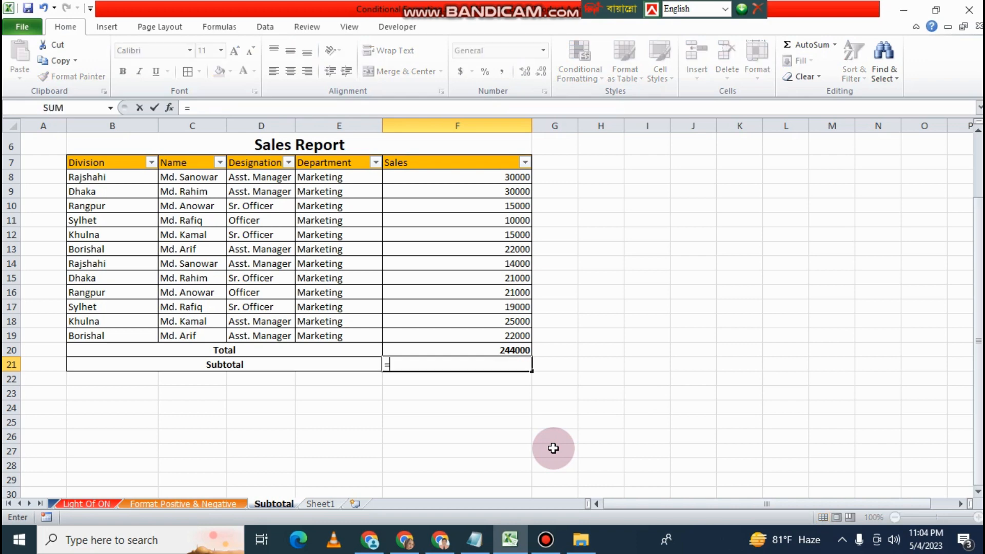
{"action": "type", "text": "sub"}
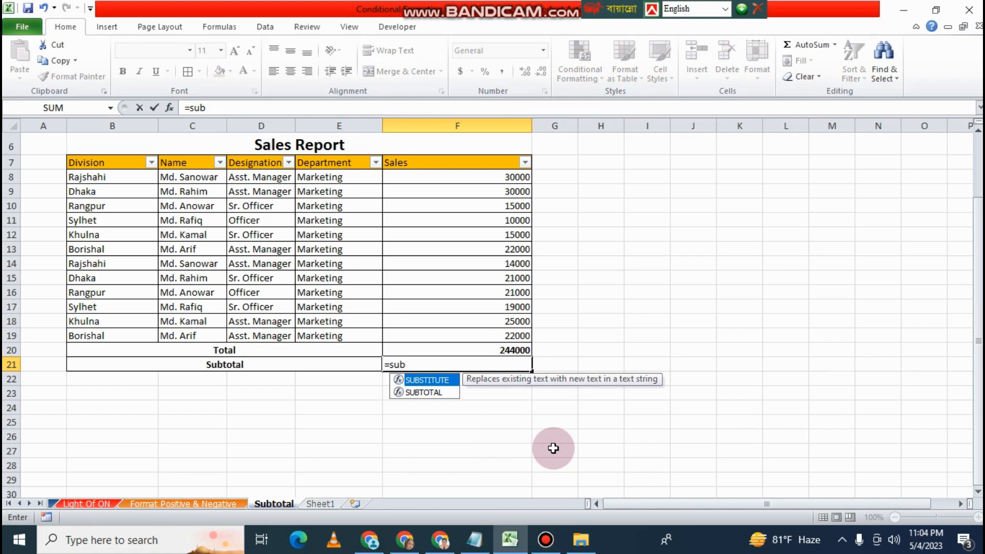
{"action": "double_click", "coordinate": [424, 393]}
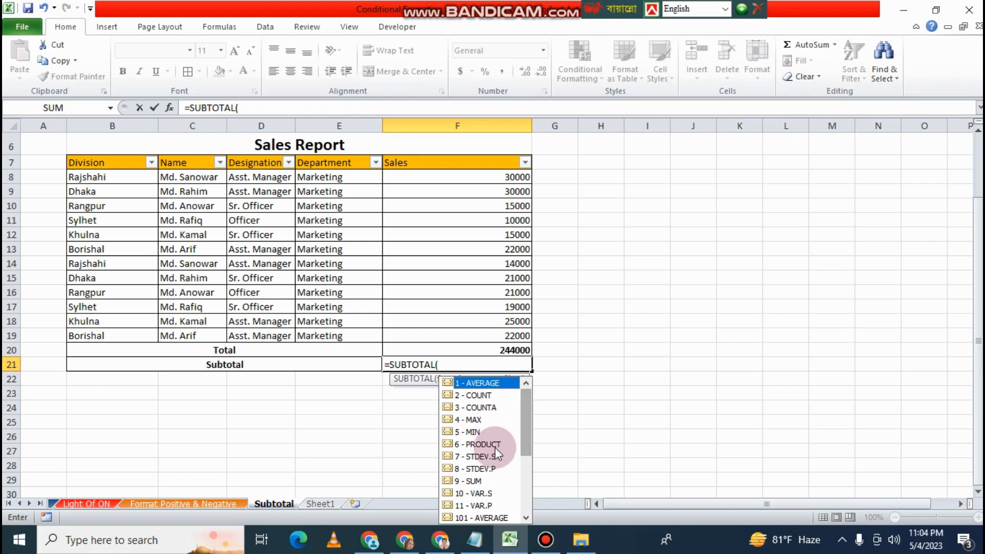
{"action": "left_click_drag", "start_coordinate": [524, 414], "coordinate": [525, 445]}
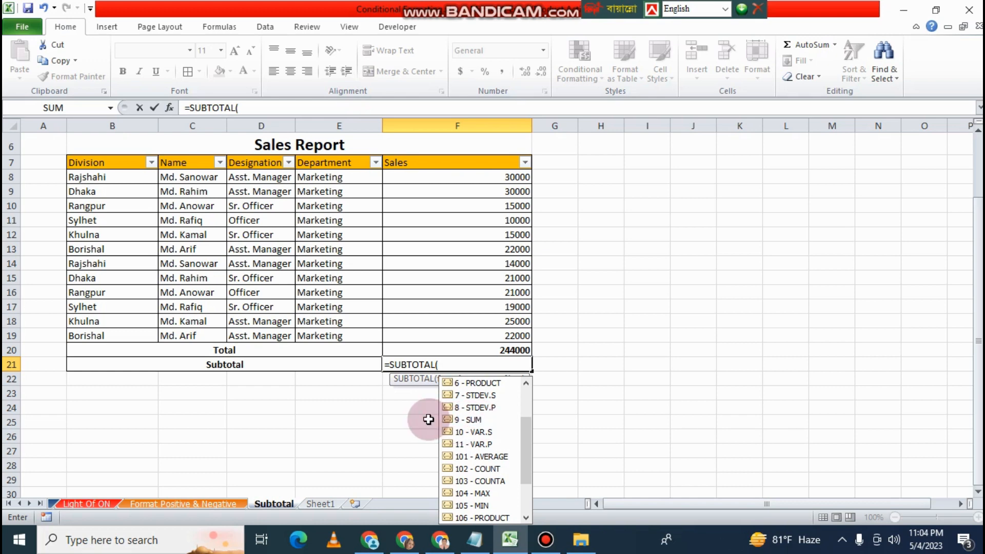
{"action": "left_click_drag", "start_coordinate": [522, 432], "coordinate": [525, 463]}
{"action": "left_click", "coordinate": [472, 493]}
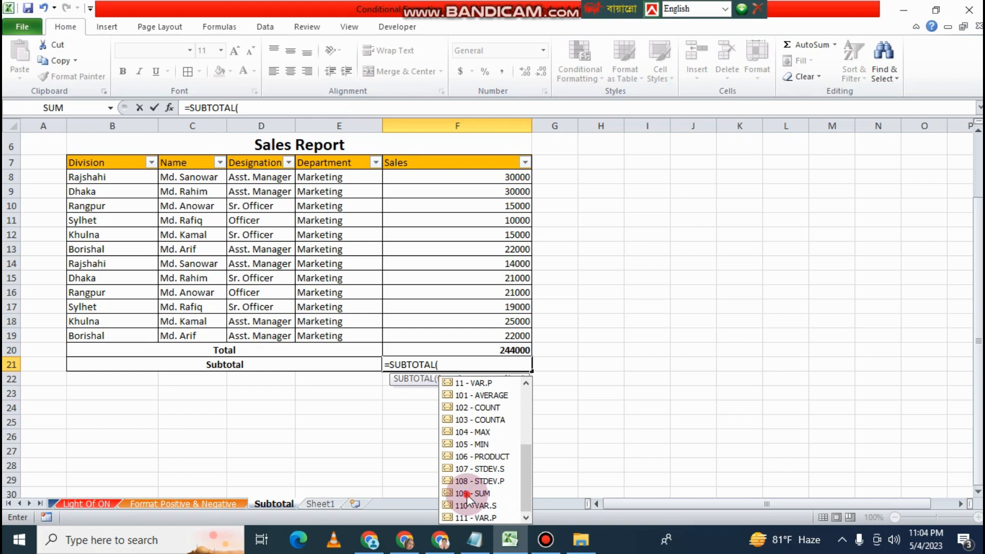
{"action": "double_click", "coordinate": [467, 494]}
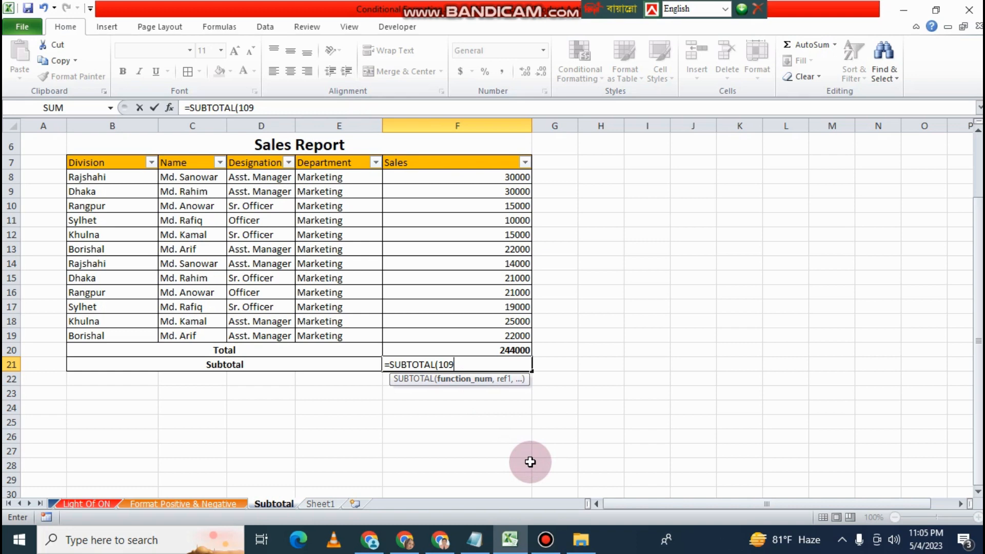
{"action": "type", "text": ","}
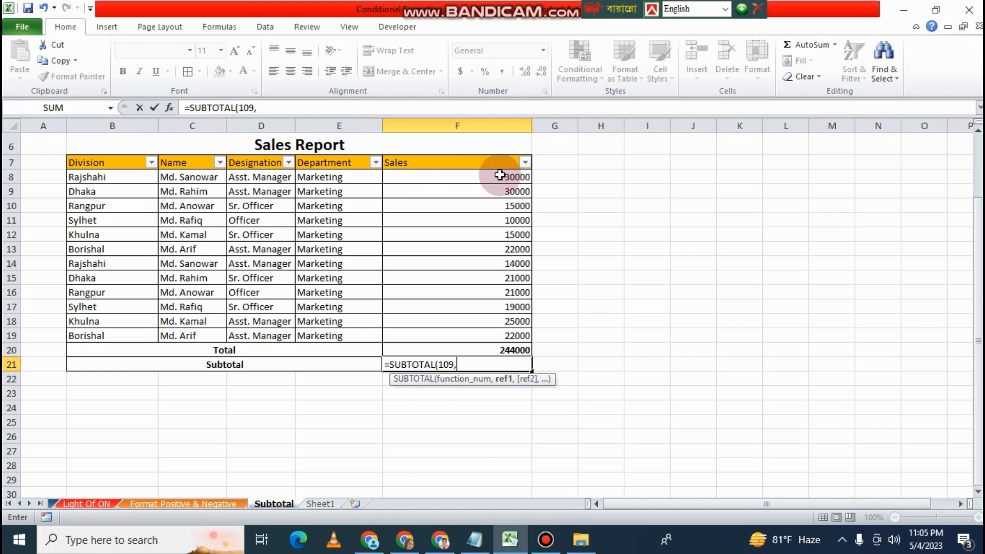
{"action": "left_click_drag", "start_coordinate": [503, 175], "coordinate": [503, 338]}
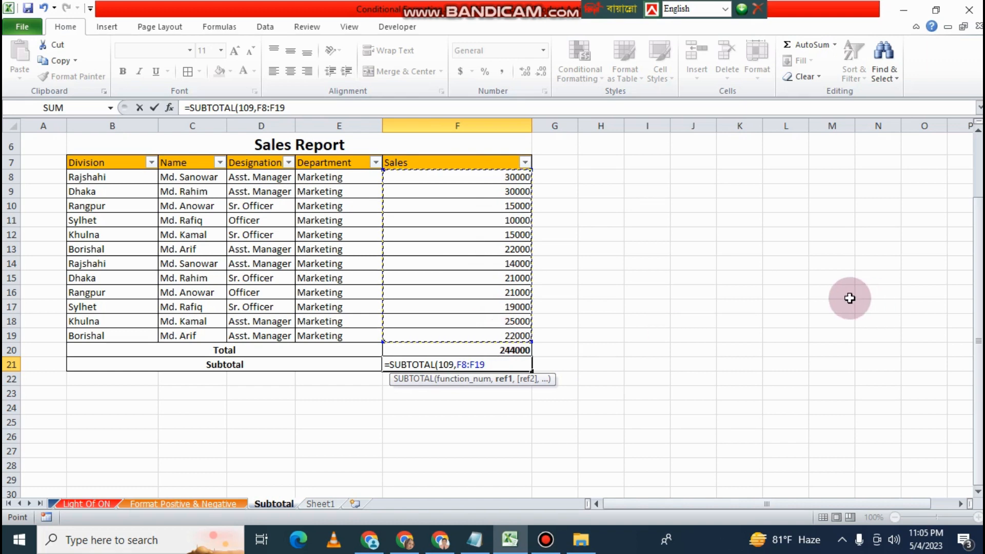
{"action": "type", "text": ")"}
{"action": "key", "text": "Return"}
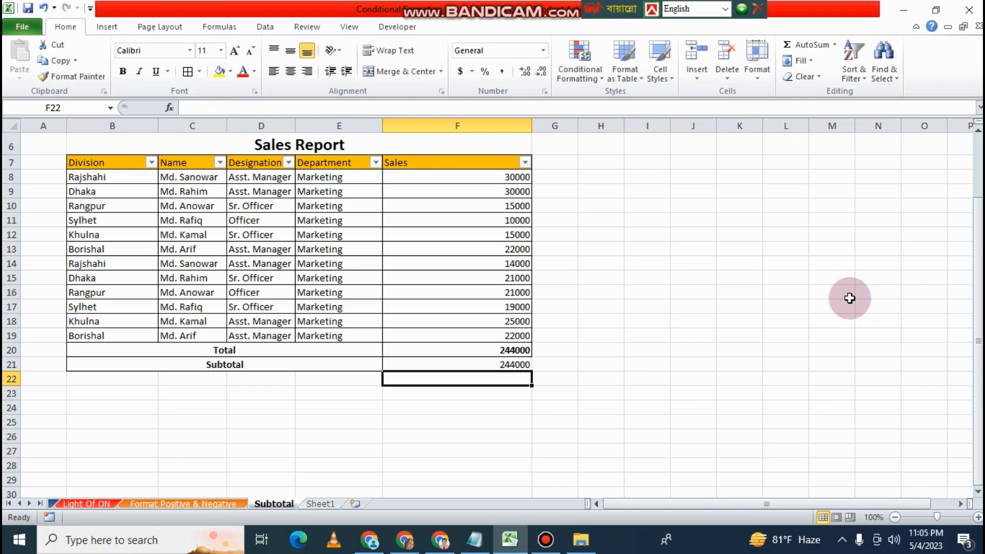
Make the subtotal value in F21 bold and apply borders to the cell.
{"action": "left_click", "coordinate": [488, 363]}
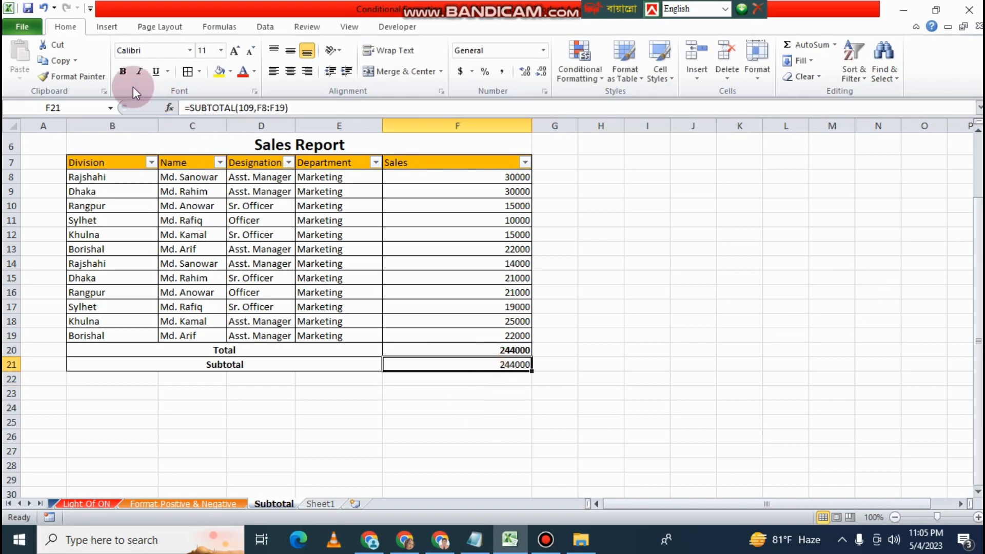
{"action": "left_click", "coordinate": [123, 71]}
{"action": "left_click", "coordinate": [782, 348]}
{"action": "left_click", "coordinate": [522, 363]}
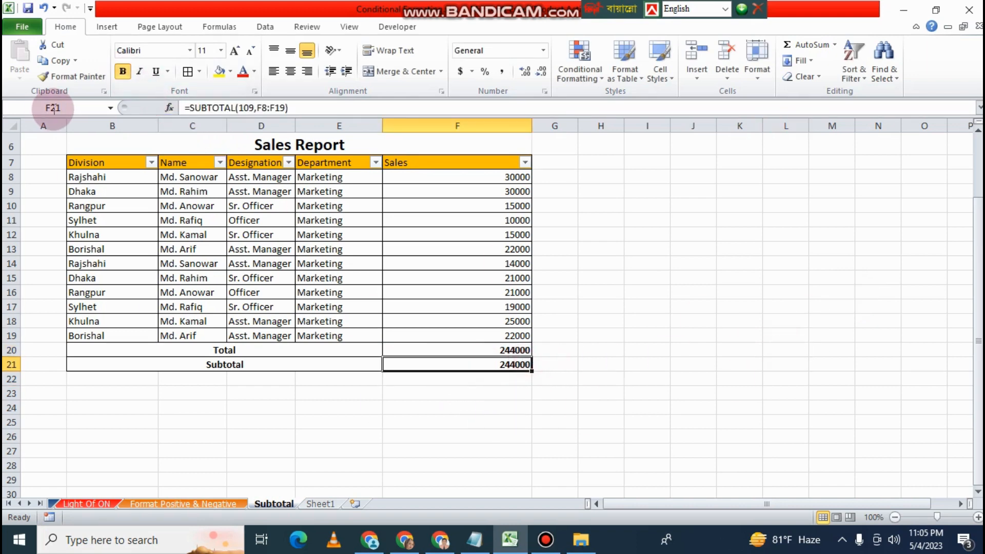
{"action": "left_click", "coordinate": [190, 69]}
{"action": "left_click", "coordinate": [750, 301]}
Review the sales figures in F8:F19 and compare the Total and Subtotal formulas in F20 and F21.
{"action": "left_click_drag", "start_coordinate": [527, 176], "coordinate": [496, 335]}
{"action": "left_click", "coordinate": [672, 323]}
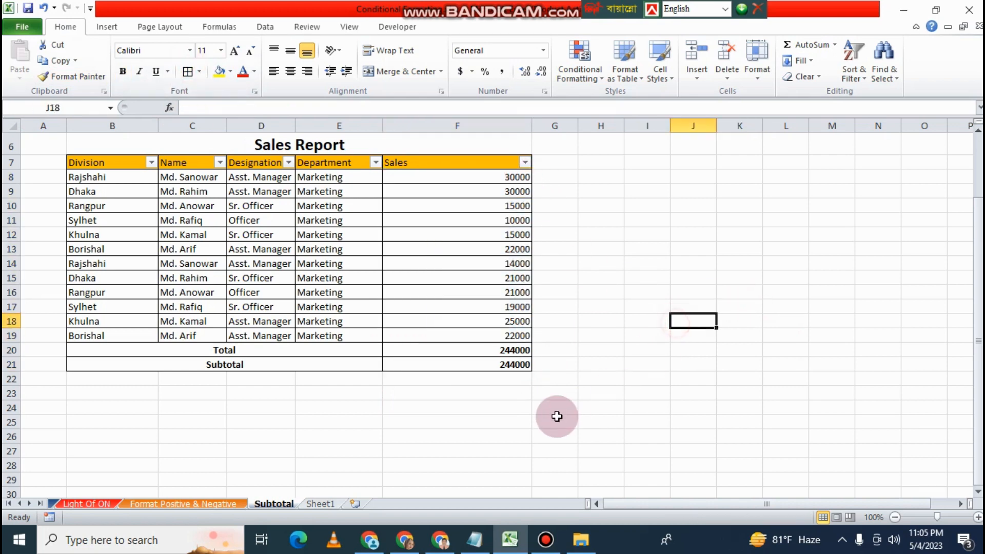
{"action": "left_click", "coordinate": [272, 354]}
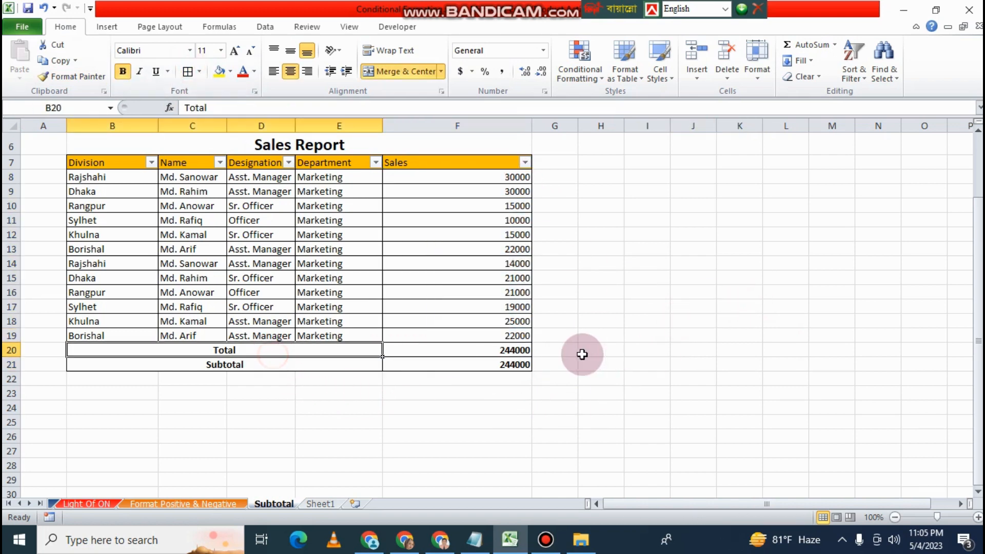
{"action": "left_click", "coordinate": [513, 352]}
{"action": "left_click", "coordinate": [265, 366]}
{"action": "left_click", "coordinate": [506, 366]}
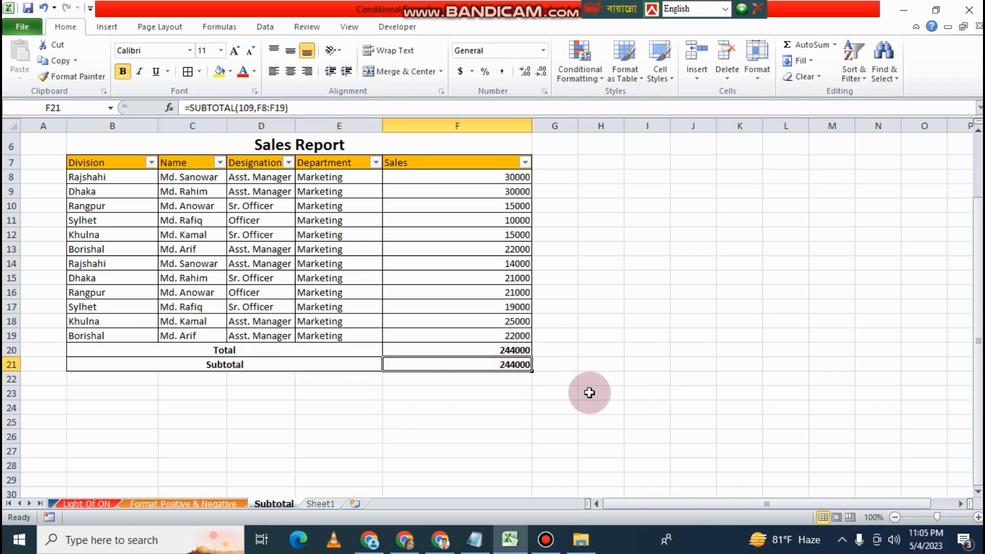
{"action": "left_click", "coordinate": [686, 391]}
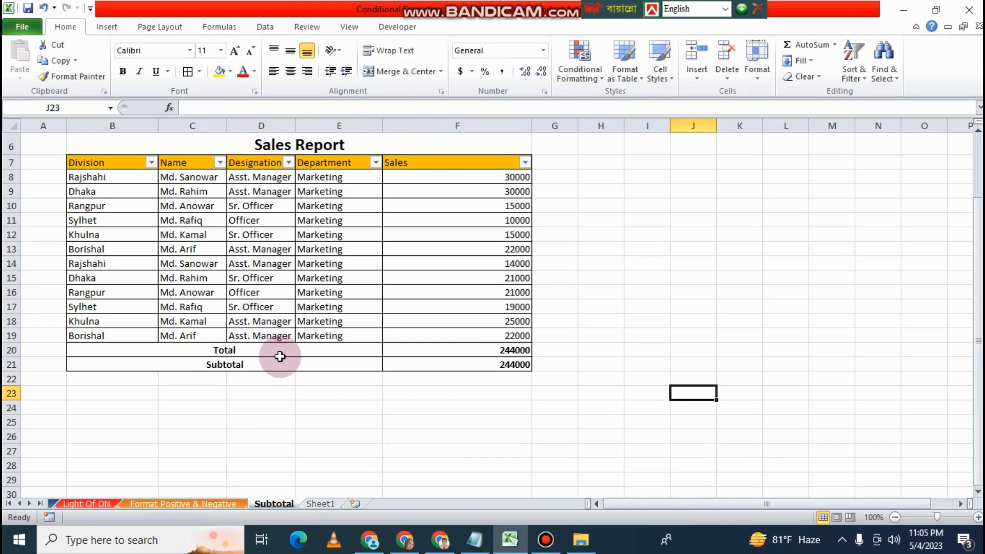
{"action": "left_click", "coordinate": [290, 406]}
Filter the Division column to show only Rajshahi and the Total row.
{"action": "left_click", "coordinate": [150, 163]}
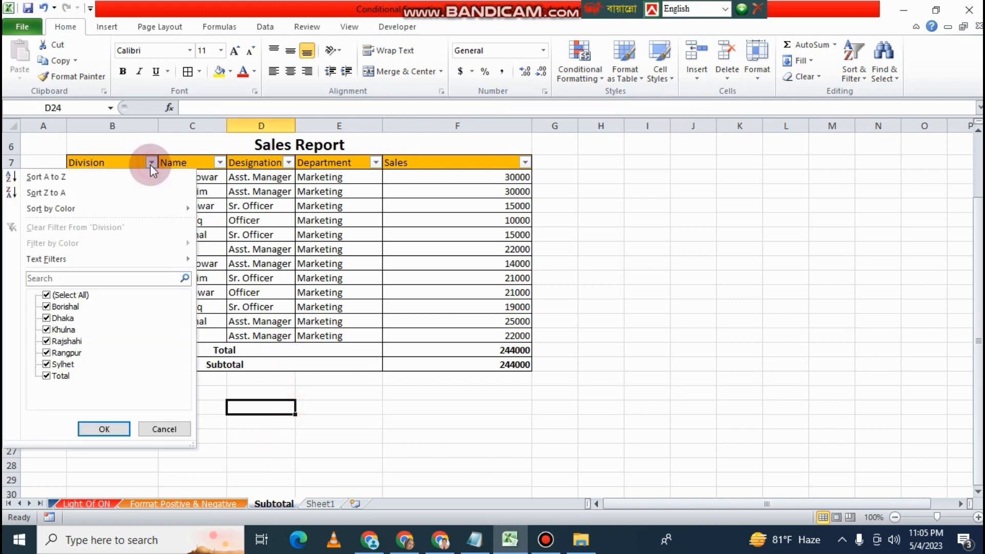
{"action": "left_click", "coordinate": [71, 296]}
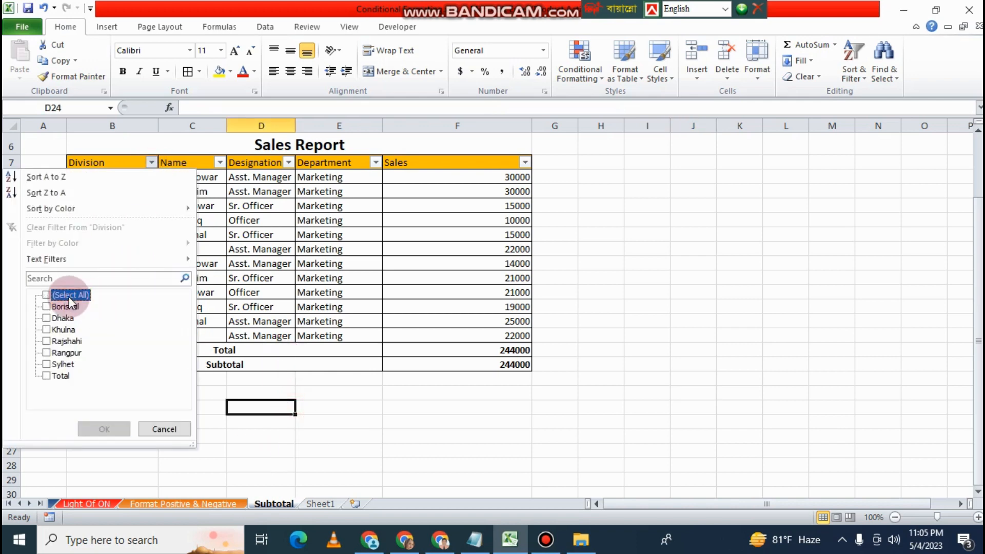
{"action": "left_click", "coordinate": [60, 341]}
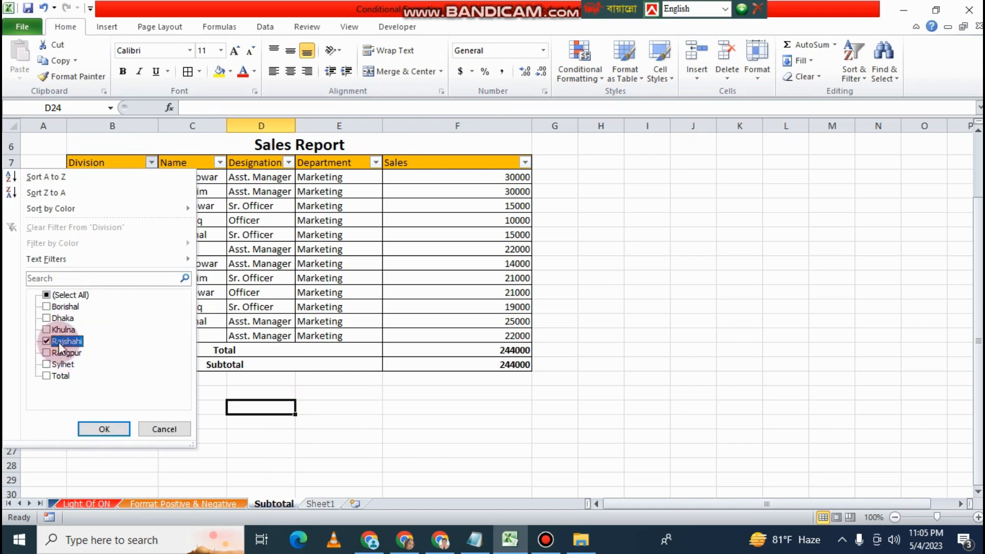
{"action": "left_click", "coordinate": [57, 377]}
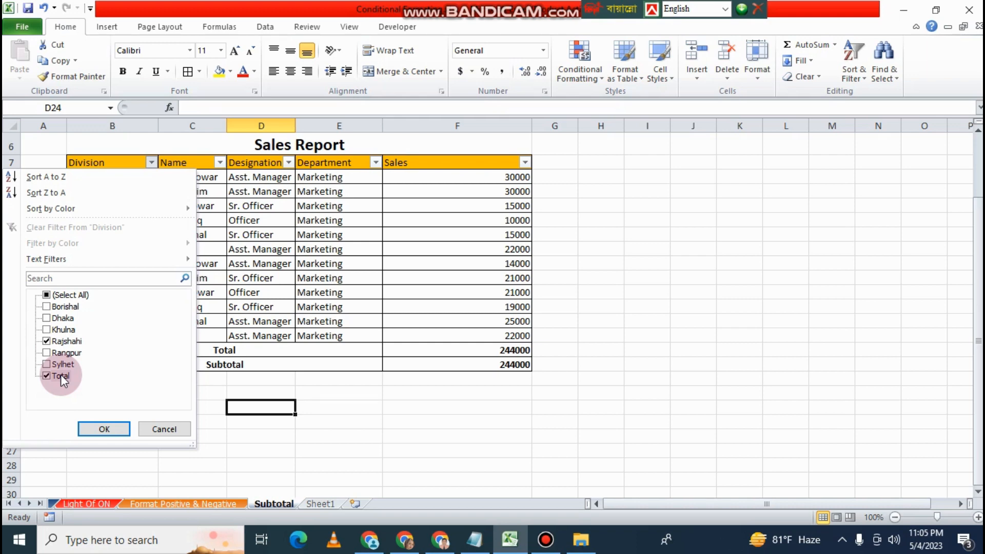
{"action": "left_click", "coordinate": [104, 430]}
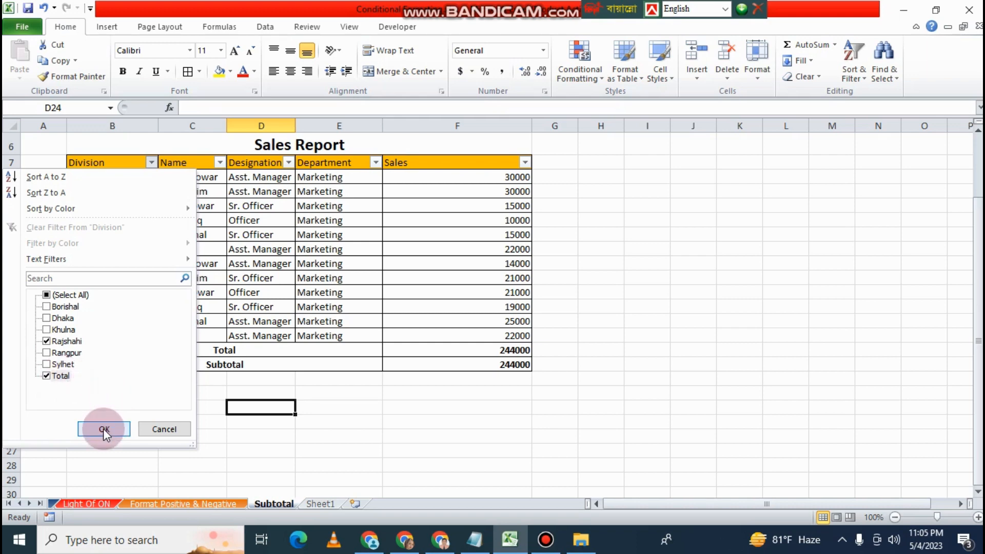
{"action": "left_click", "coordinate": [536, 394]}
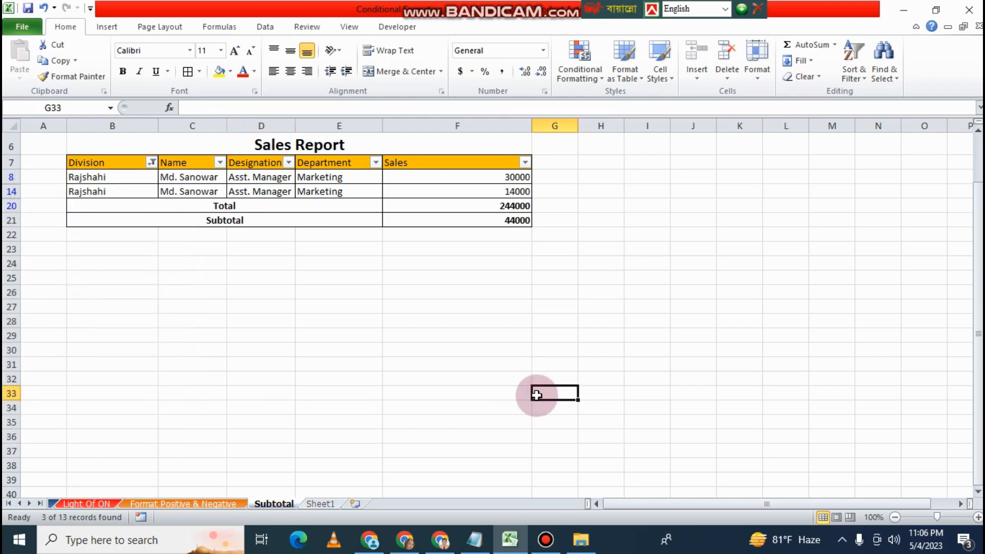
Compare the Total in F20 with the Subtotal in F21 for the filtered Rajshahi rows.
{"action": "left_click", "coordinate": [246, 208]}
{"action": "left_click", "coordinate": [501, 207]}
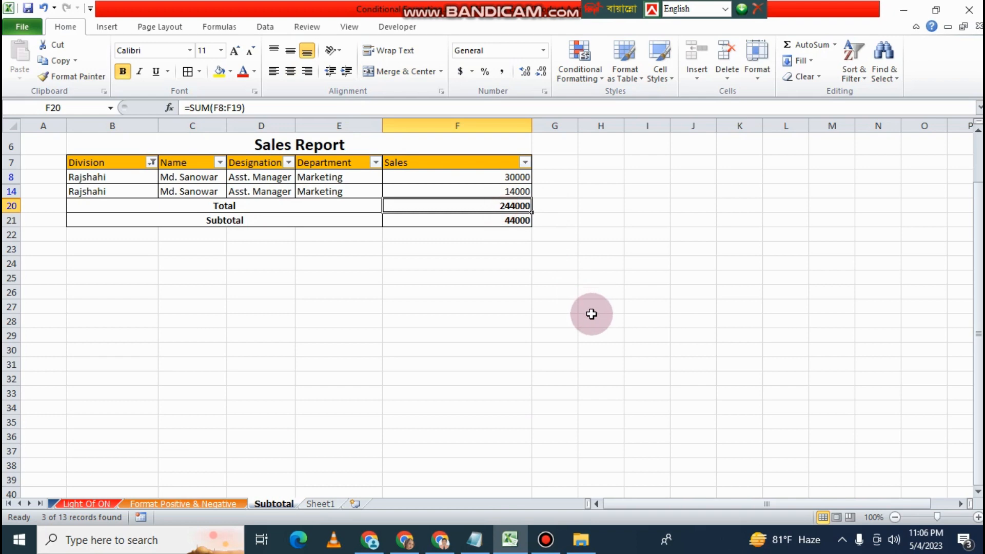
{"action": "left_click", "coordinate": [235, 230]}
{"action": "left_click", "coordinate": [505, 220]}
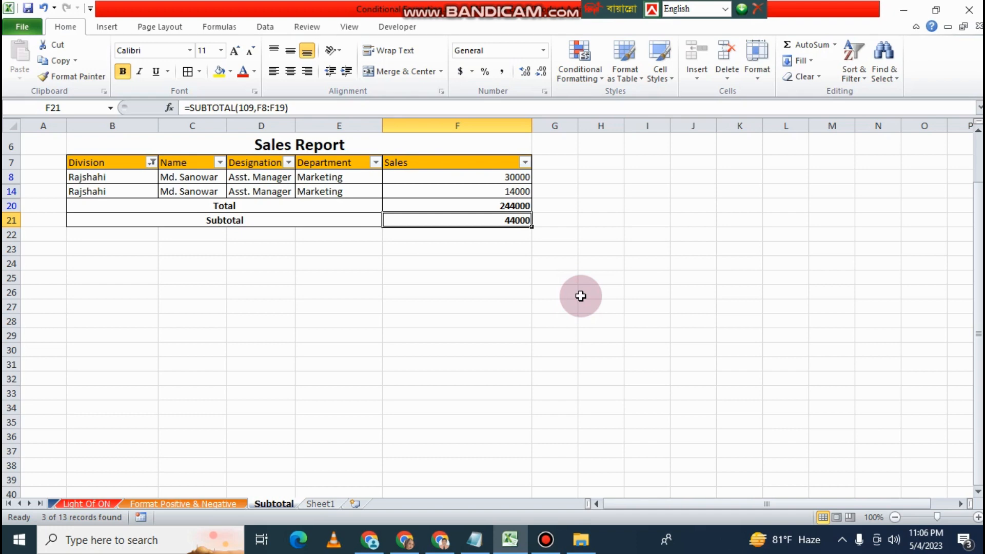
{"action": "left_click", "coordinate": [432, 308]}
{"action": "scroll", "coordinate": [530, 380], "scroll_direction": "up", "scroll_amount": 2}
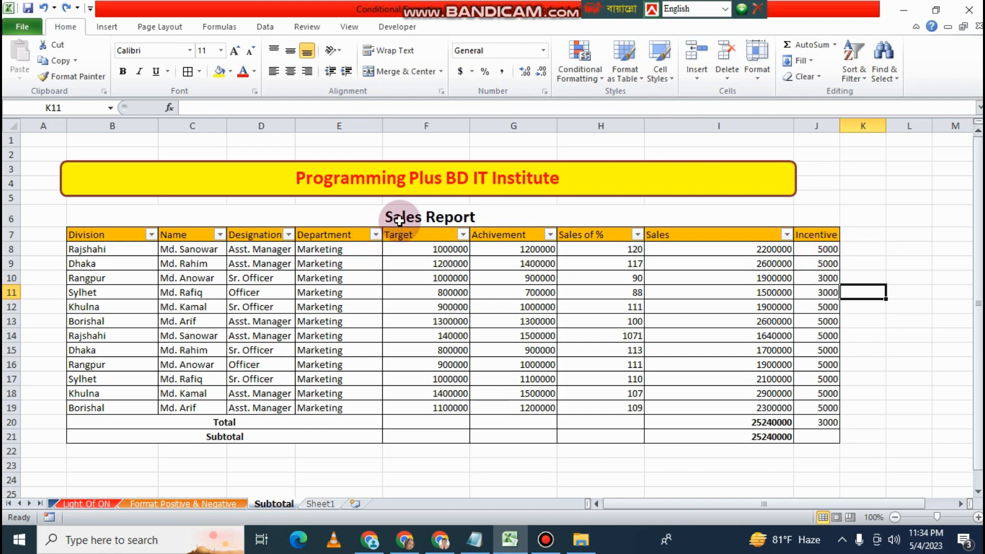
Examine the expanded Sales Report's Target, Achivement and Sales of % columns, including the percentage formula in H8.
{"action": "left_click_drag", "start_coordinate": [398, 216], "coordinate": [524, 436]}
{"action": "left_click_drag", "start_coordinate": [844, 502], "coordinate": [787, 505]}
{"action": "left_click", "coordinate": [590, 450]}
{"action": "left_click", "coordinate": [836, 244]}
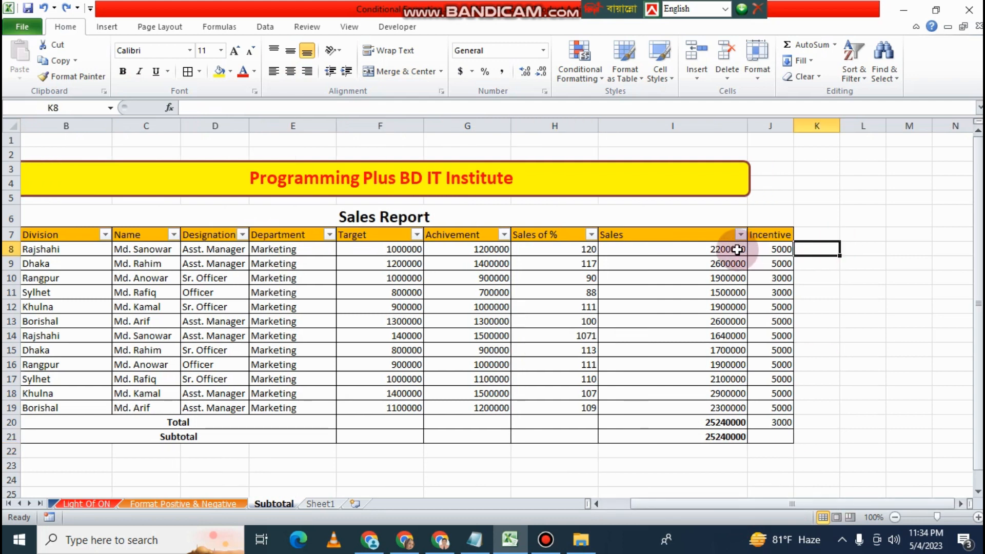
{"action": "left_click", "coordinate": [392, 250]}
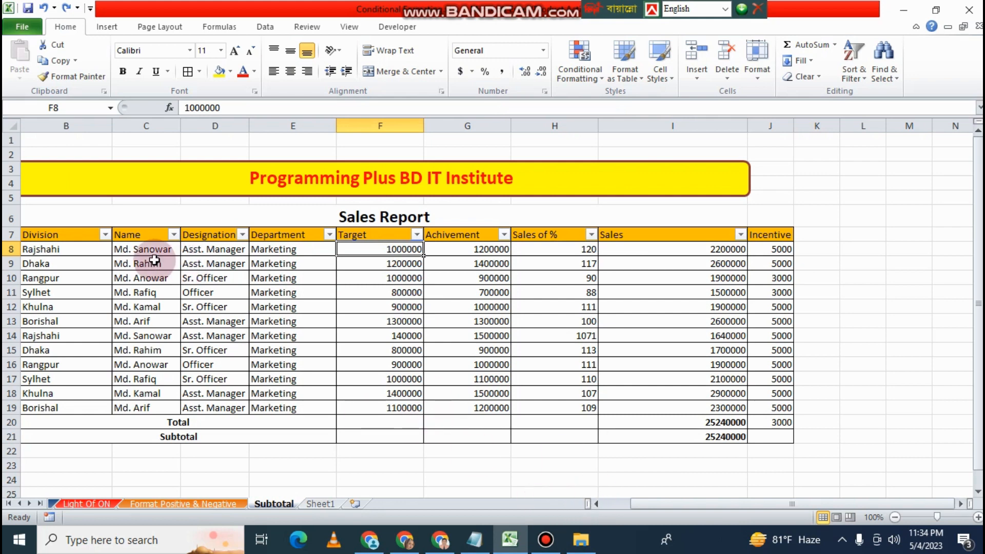
{"action": "left_click", "coordinate": [128, 253]}
{"action": "left_click", "coordinate": [405, 250]}
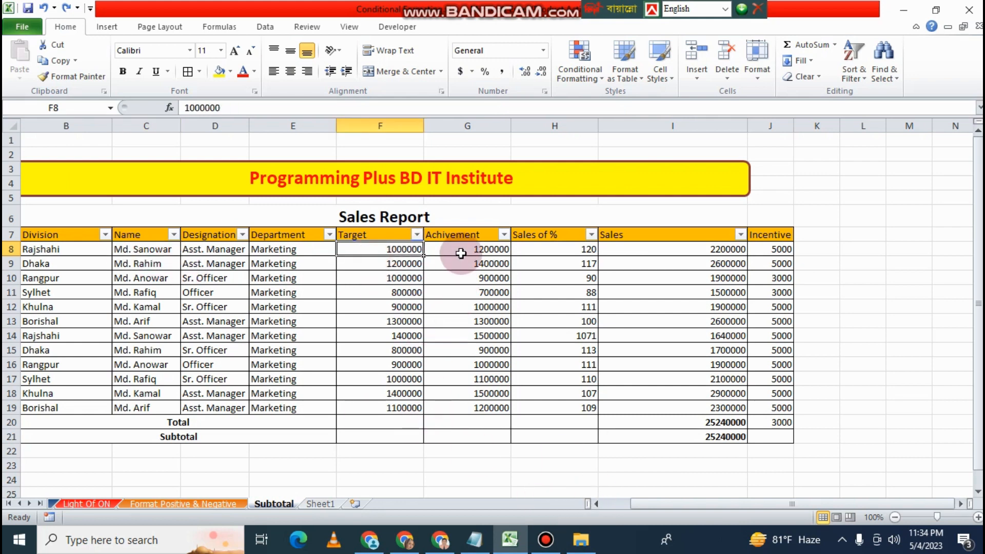
{"action": "left_click", "coordinate": [565, 252]}
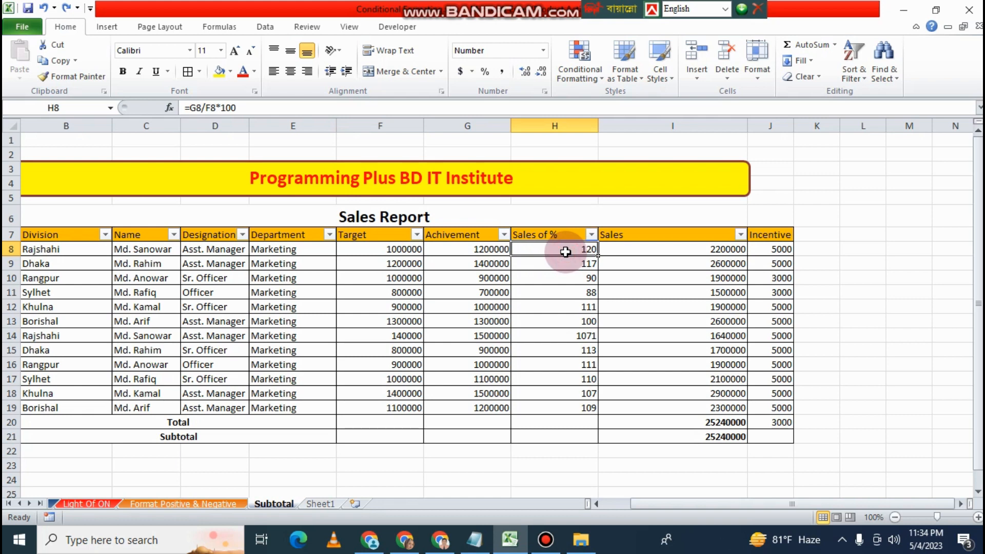
{"action": "left_click", "coordinate": [376, 249]}
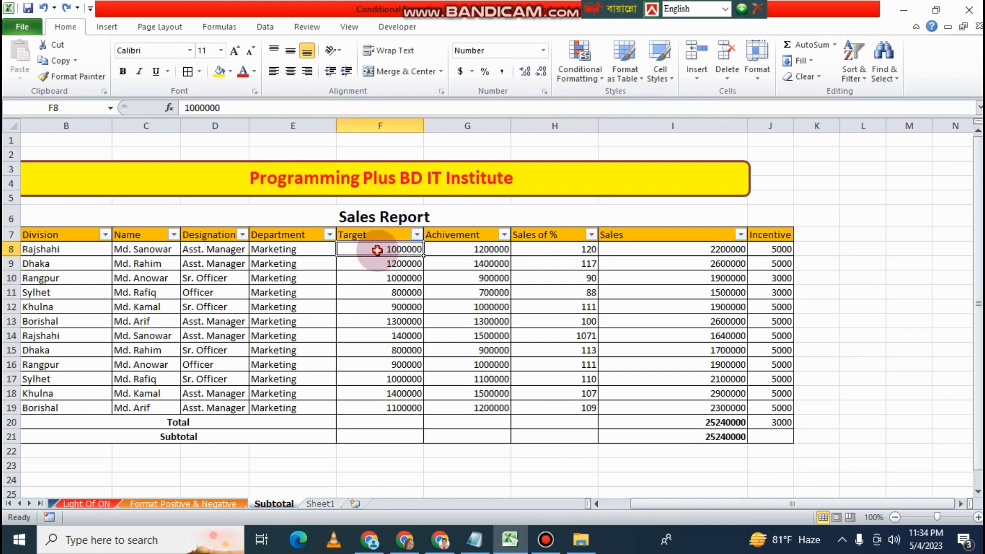
{"action": "left_click", "coordinate": [500, 249]}
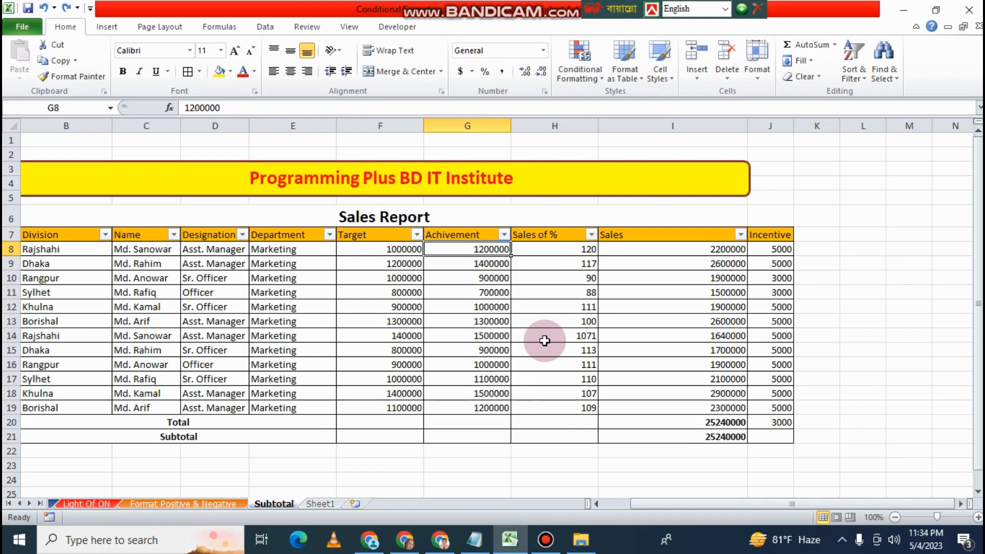
{"action": "left_click", "coordinate": [850, 283]}
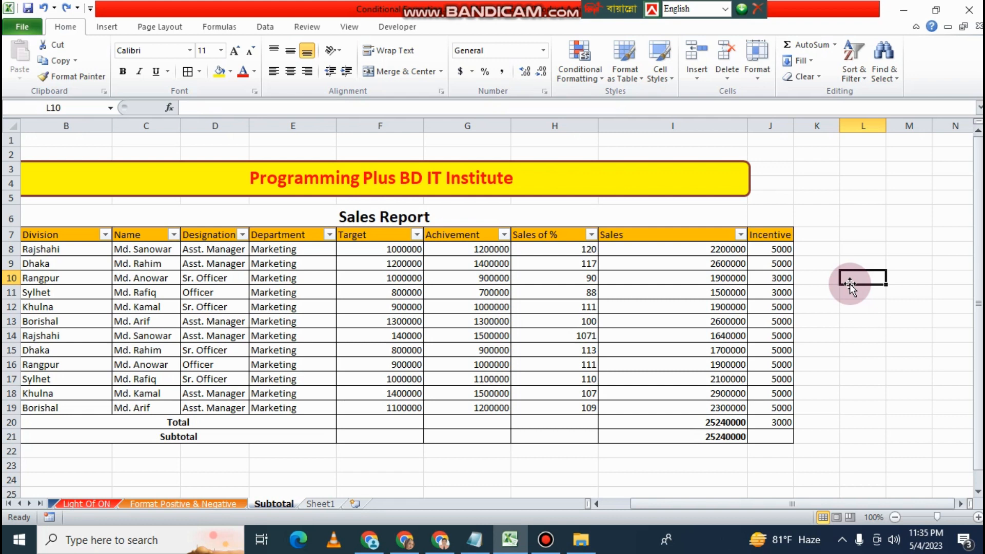
Start an IF formula in the first Incentive cell, J8, with H8=>100 as the logical test.
{"action": "left_click", "coordinate": [770, 250]}
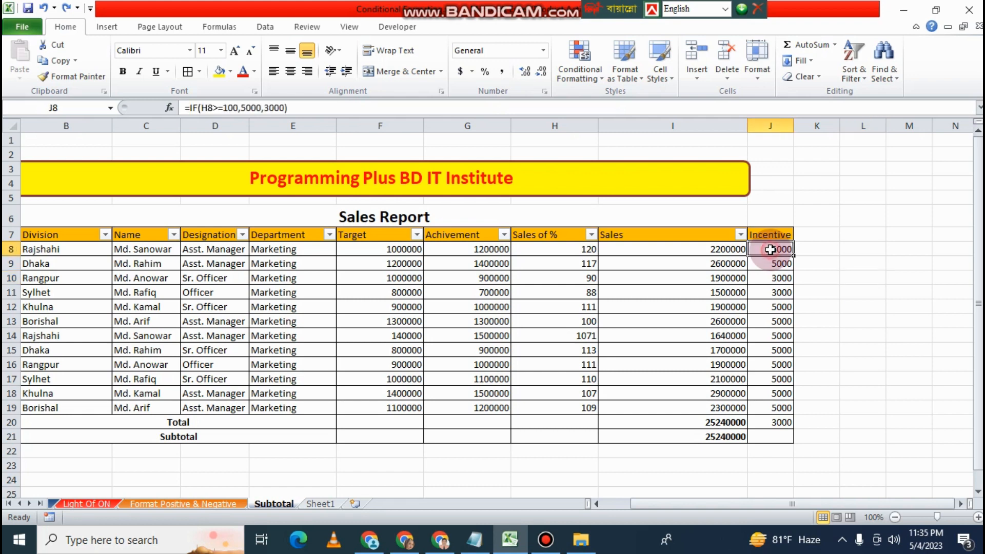
{"action": "type", "text": "="}
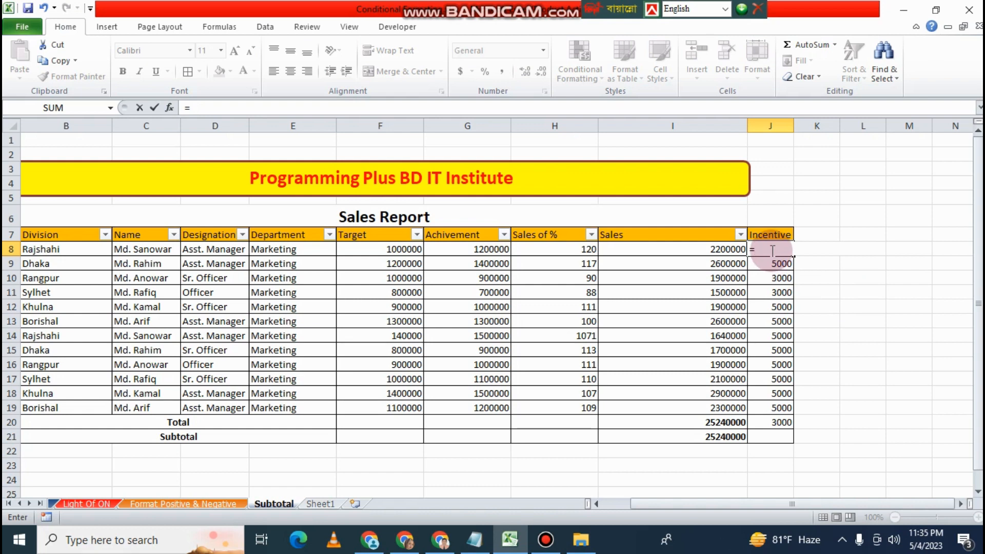
{"action": "type", "text": "if"}
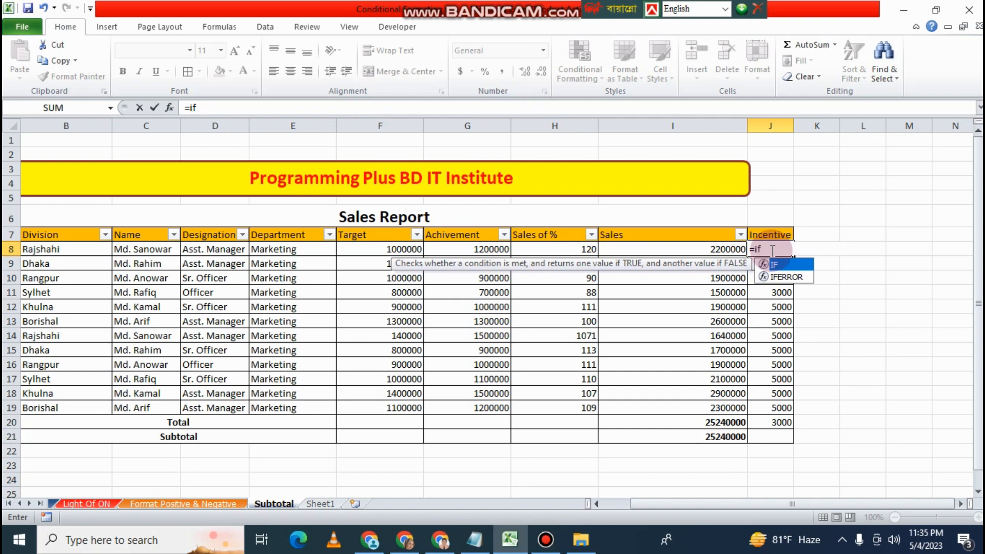
{"action": "key", "text": "Tab"}
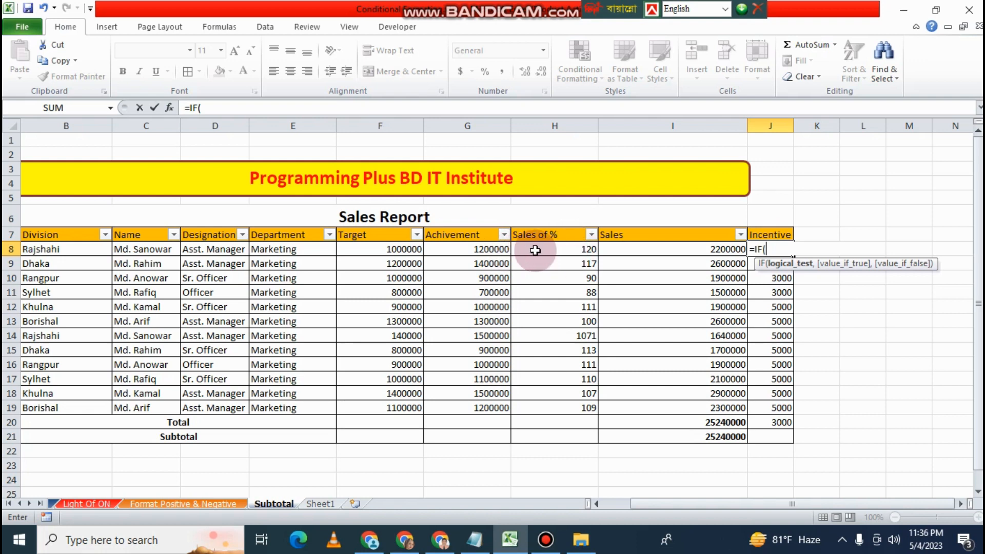
{"action": "left_click", "coordinate": [565, 252]}
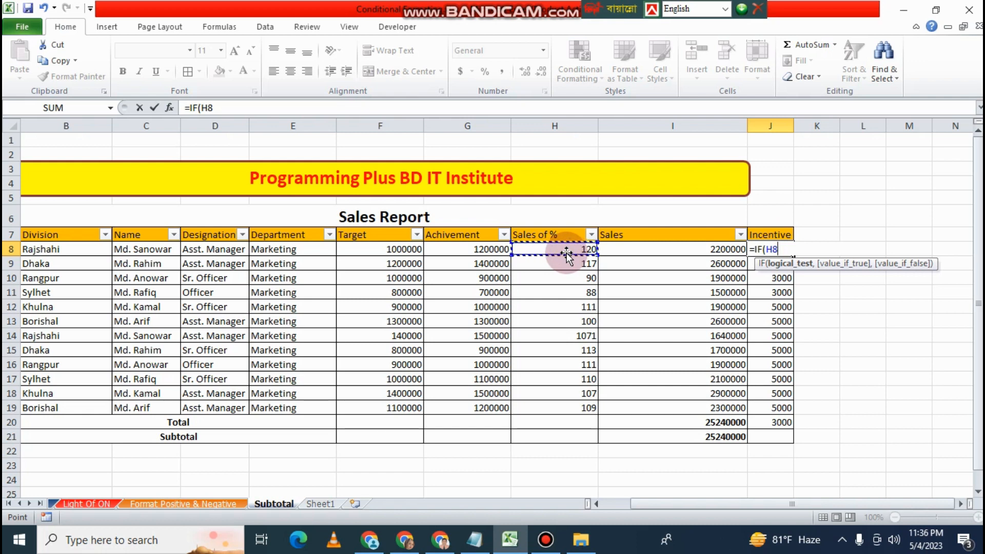
{"action": "type", "text": "=>"}
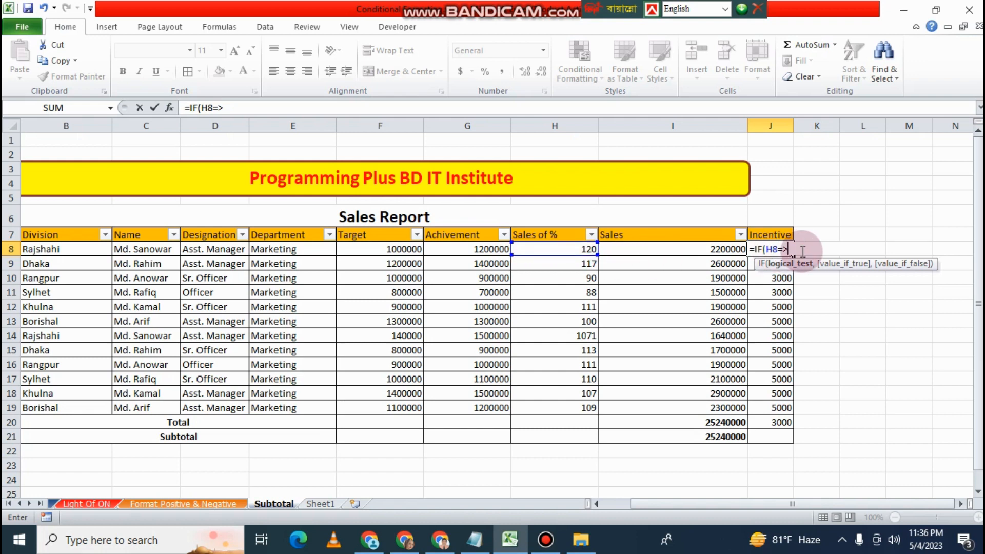
{"action": "type", "text": "100"}
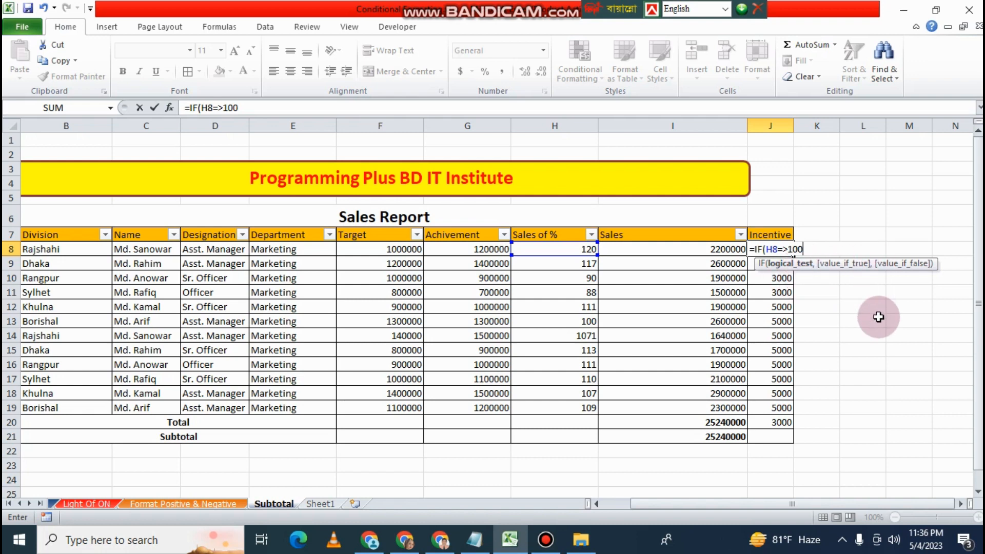
Complete the J8 formula with 5000 if true and 3000 if false, accepting the proposed correction =IF(H8>=100,5000,3000).
{"action": "type", "text": ","}
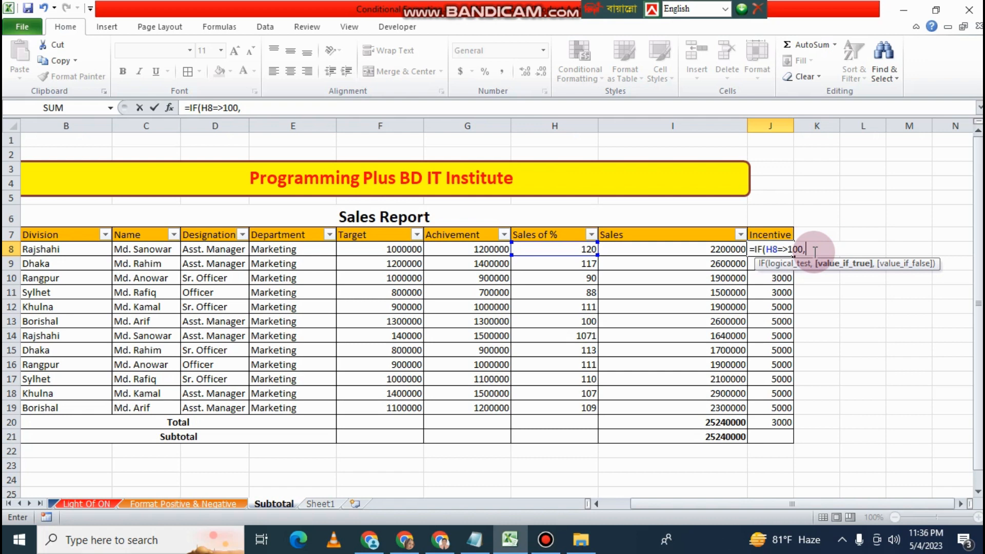
{"action": "type", "text": "5000"}
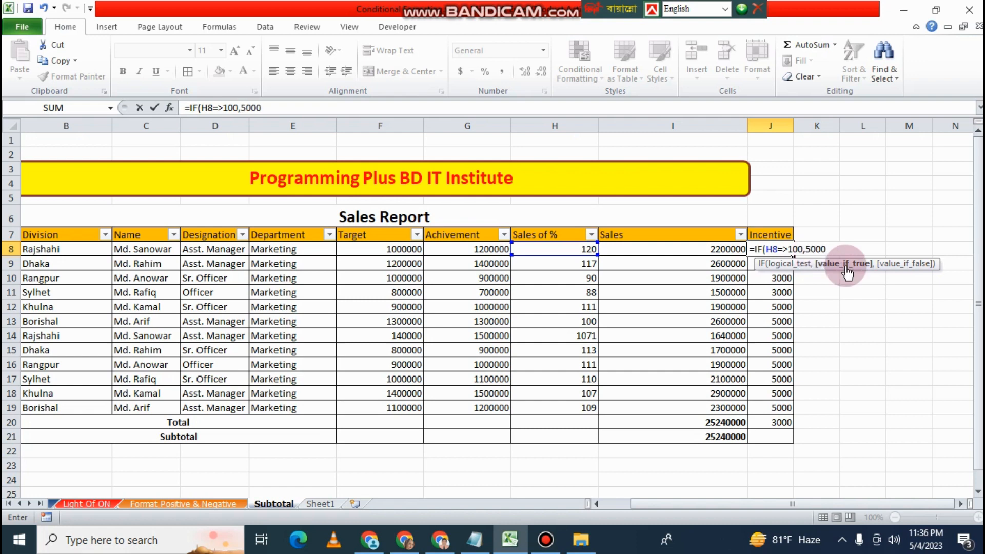
{"action": "type", "text": ","}
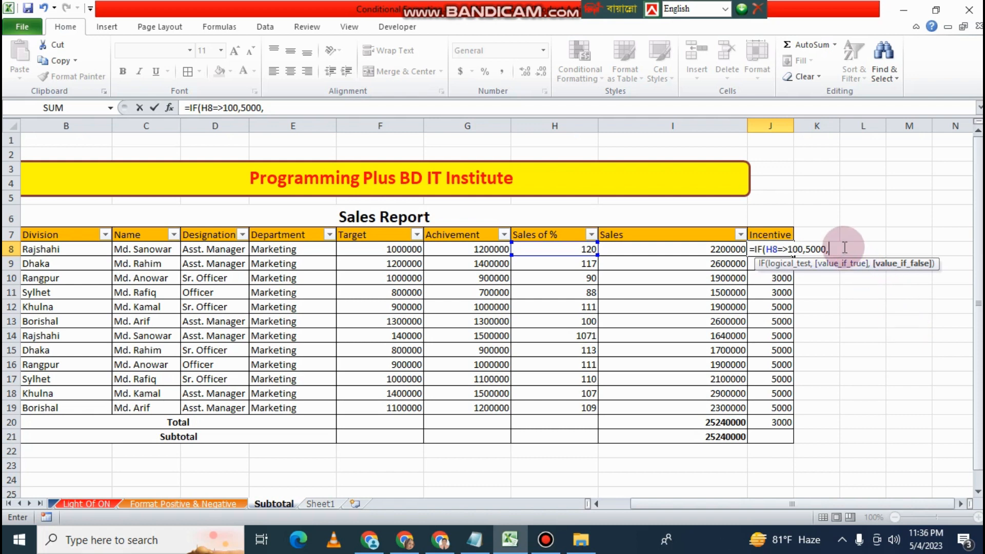
{"action": "type", "text": "3000"}
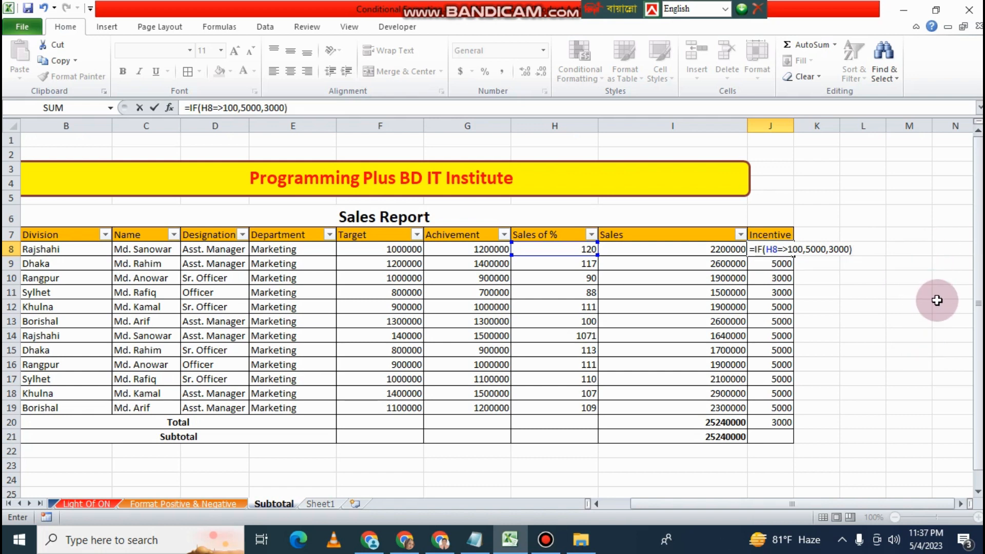
{"action": "key", "text": "Return"}
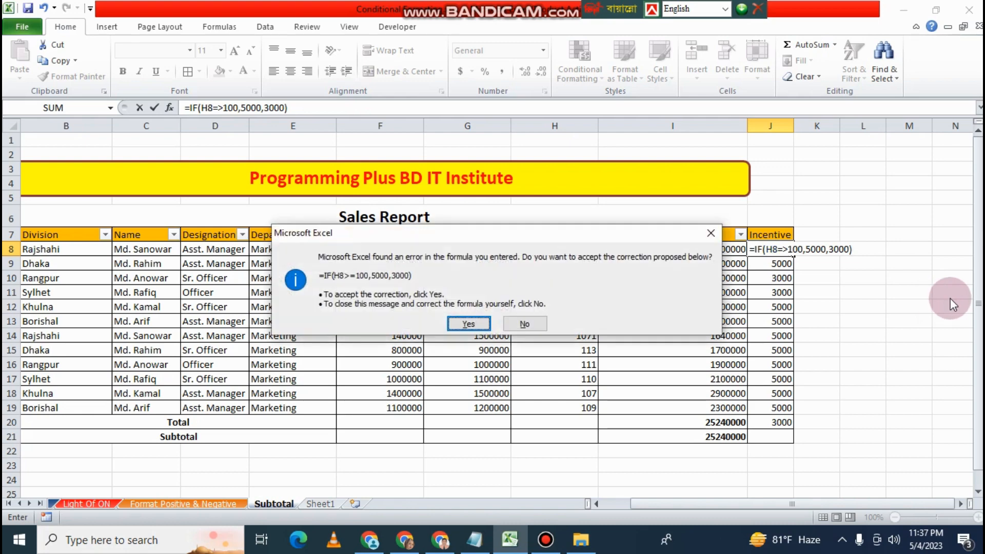
{"action": "left_click", "coordinate": [453, 324]}
{"action": "left_click", "coordinate": [875, 292]}
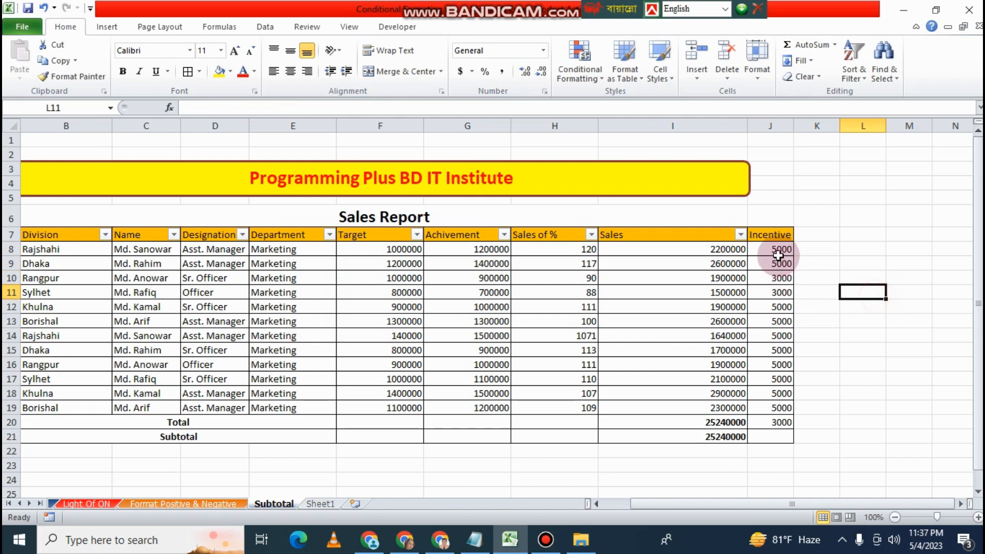
Fill the incentive formula from J8 down the Incentive column to J19.
{"action": "left_click", "coordinate": [778, 251]}
{"action": "left_click_drag", "start_coordinate": [793, 255], "coordinate": [800, 413]}
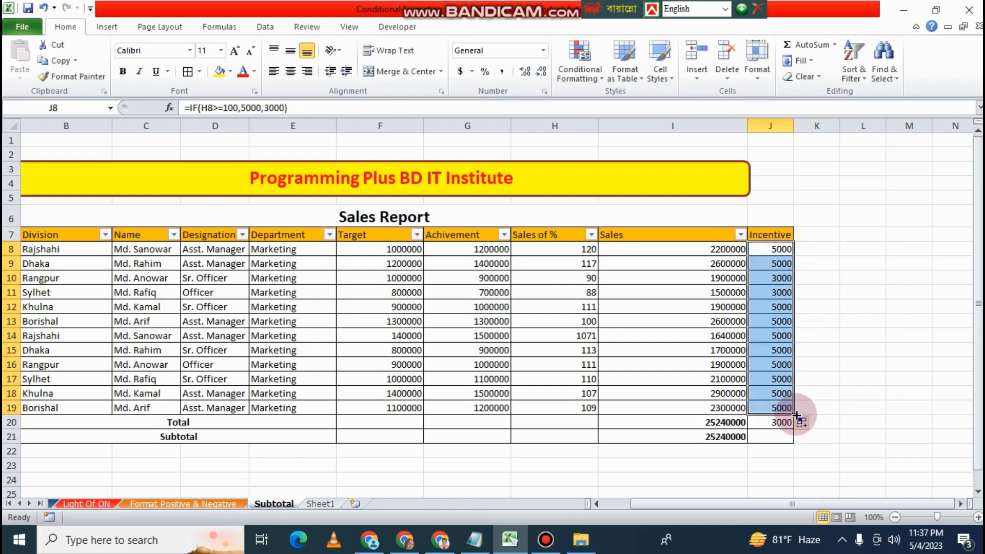
{"action": "left_click", "coordinate": [881, 406]}
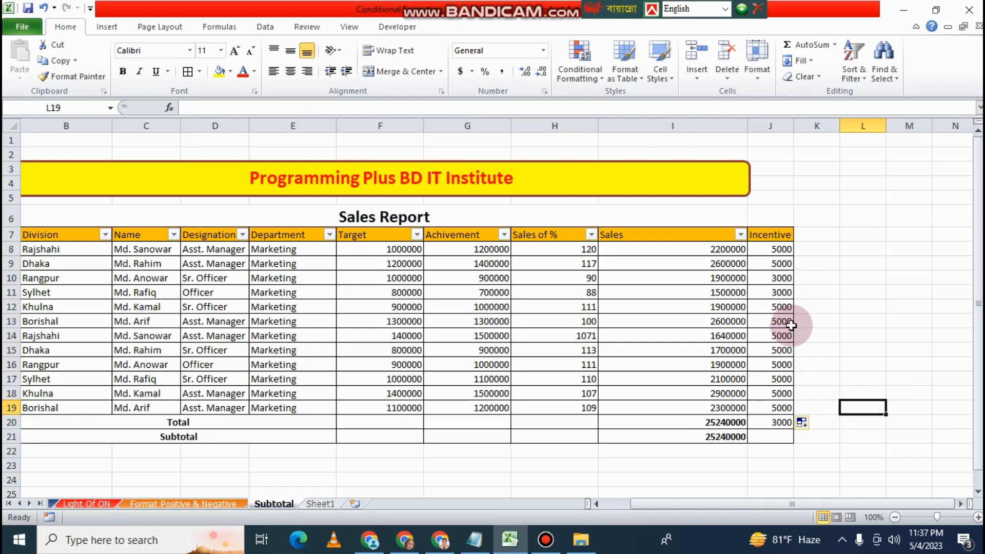
Compare the Sales of % values in H8 and H10 with their incentives in J8 and J10.
{"action": "left_click", "coordinate": [570, 251]}
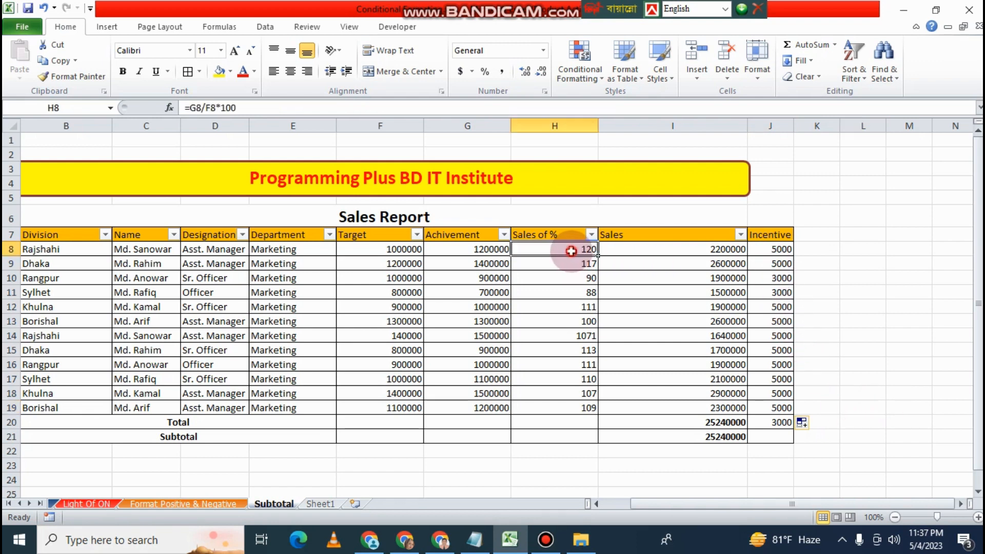
{"action": "left_click", "coordinate": [769, 249]}
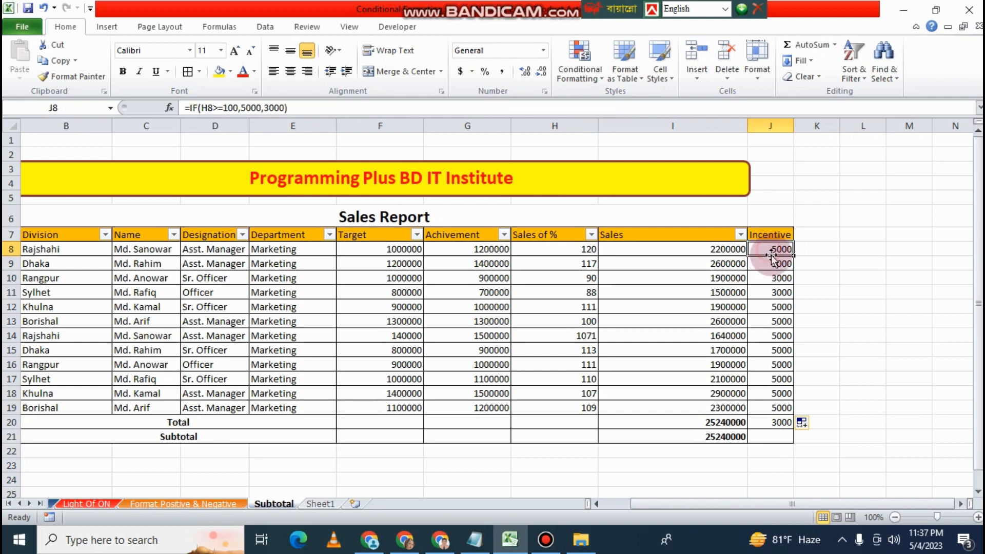
{"action": "left_click", "coordinate": [571, 281]}
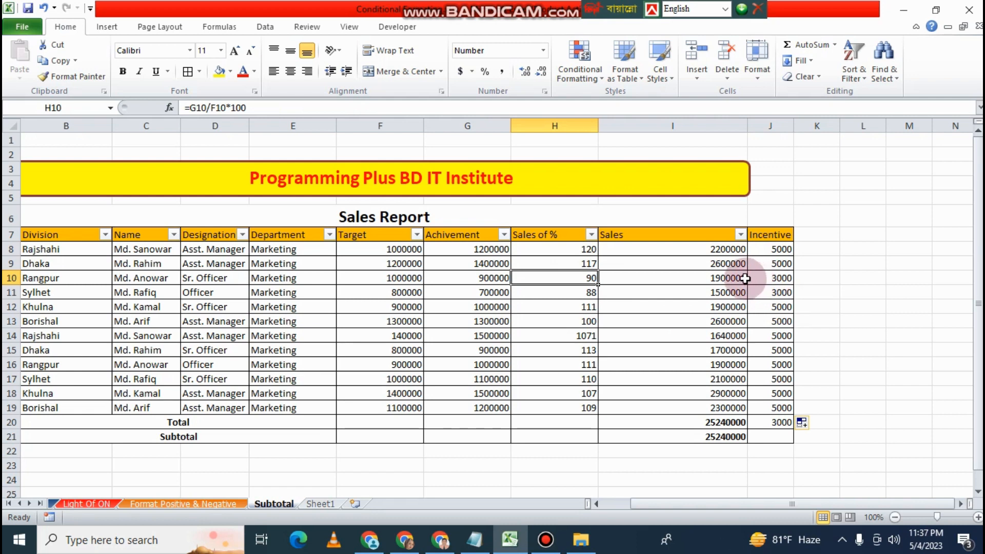
{"action": "left_click", "coordinate": [769, 280]}
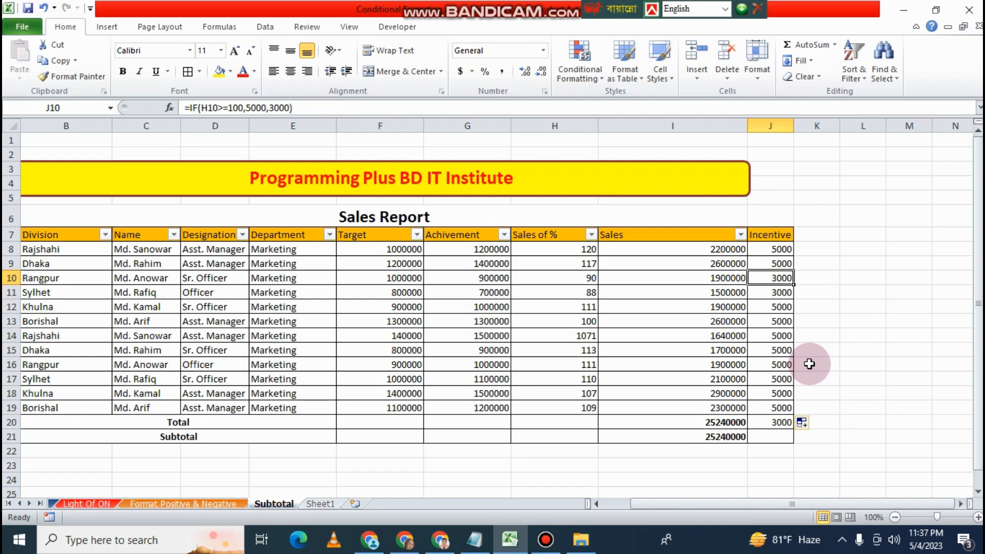
Replace the formula in J8 with =IF(H8=>100,Yes,No), picking H8 as the cell tested.
{"action": "double_click", "coordinate": [776, 249]}
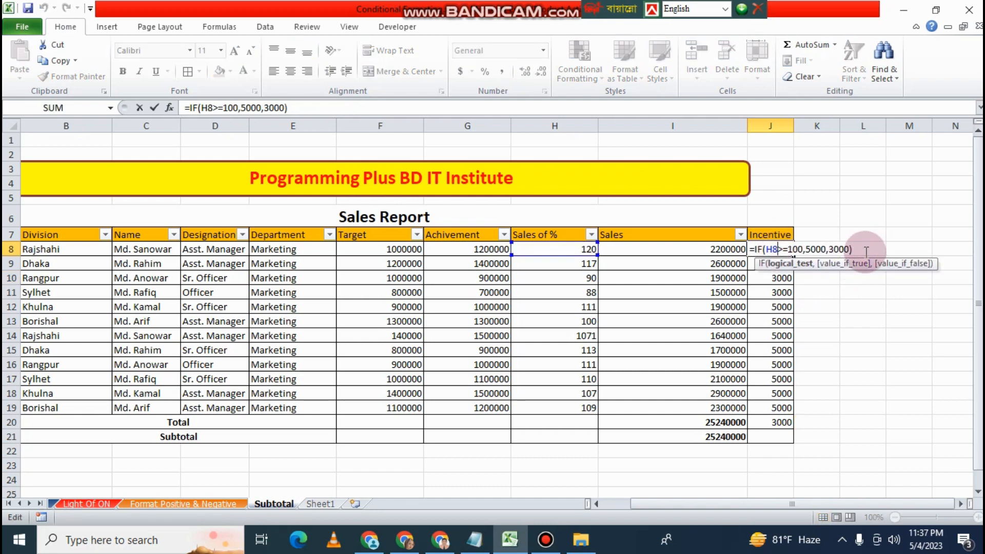
{"action": "left_click_drag", "start_coordinate": [854, 248], "coordinate": [750, 251]}
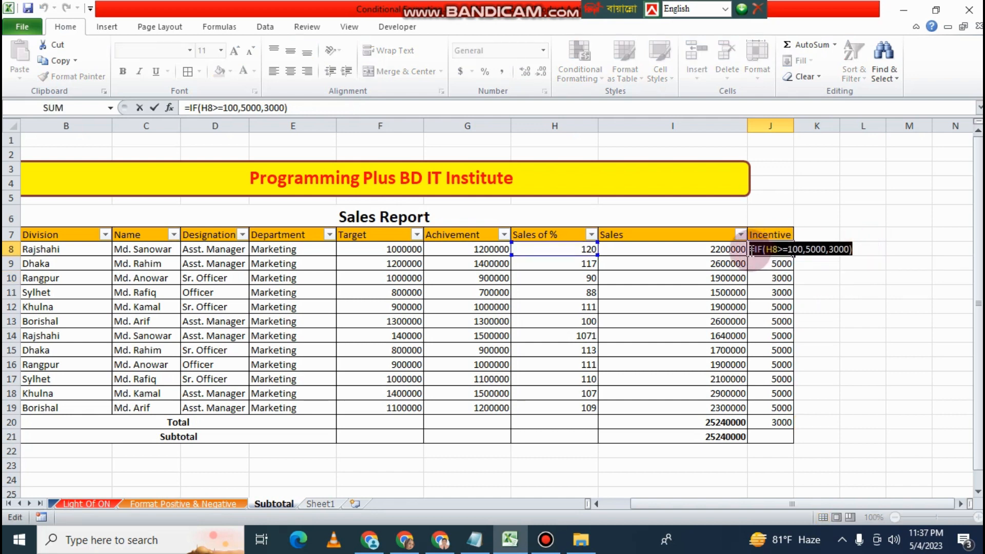
{"action": "type", "text": "="}
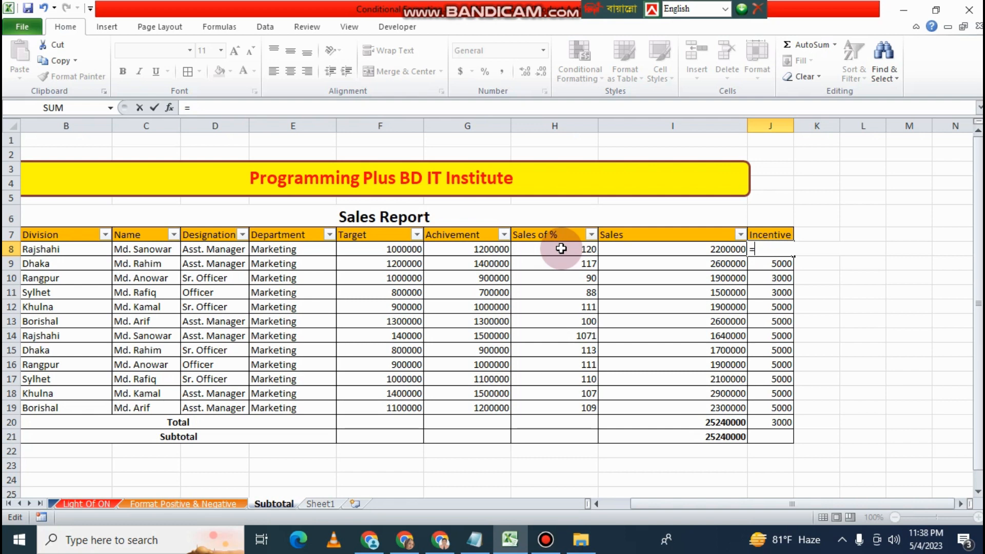
{"action": "type", "text": "if"}
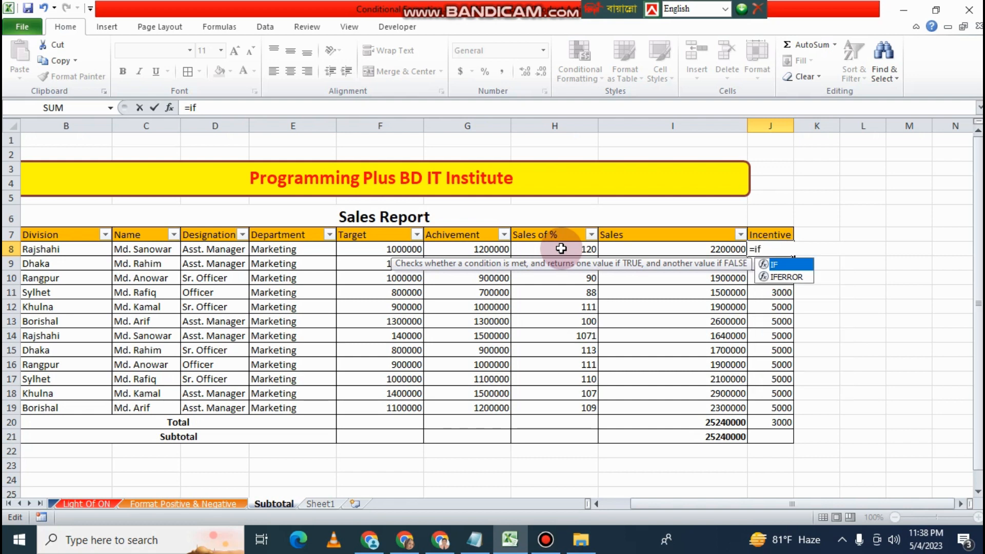
{"action": "key", "text": "Tab"}
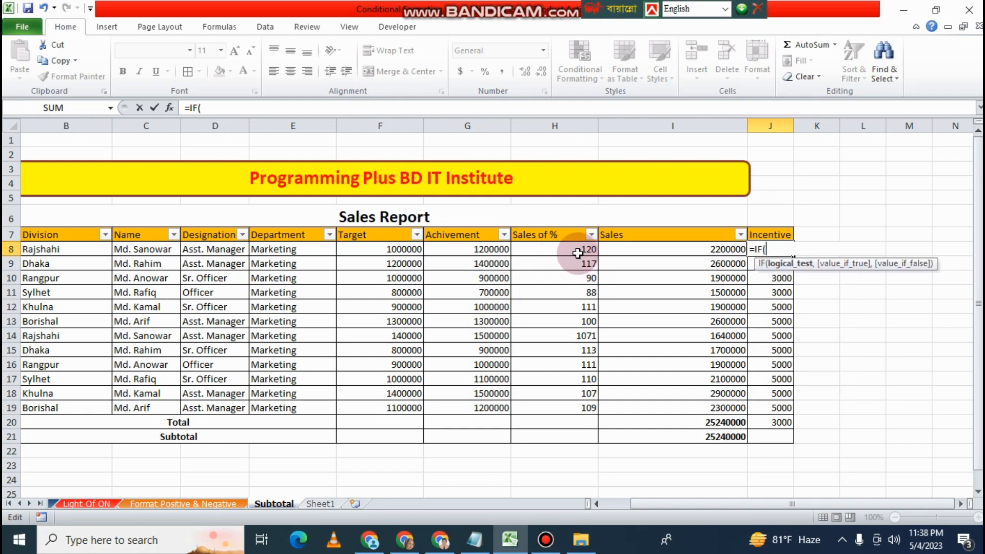
{"action": "left_click", "coordinate": [572, 250]}
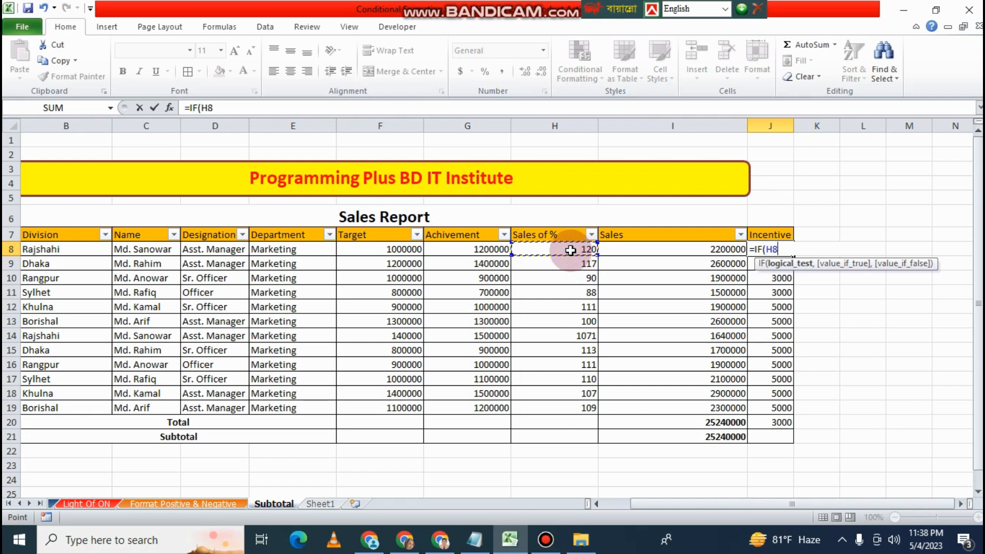
{"action": "type", "text": "="}
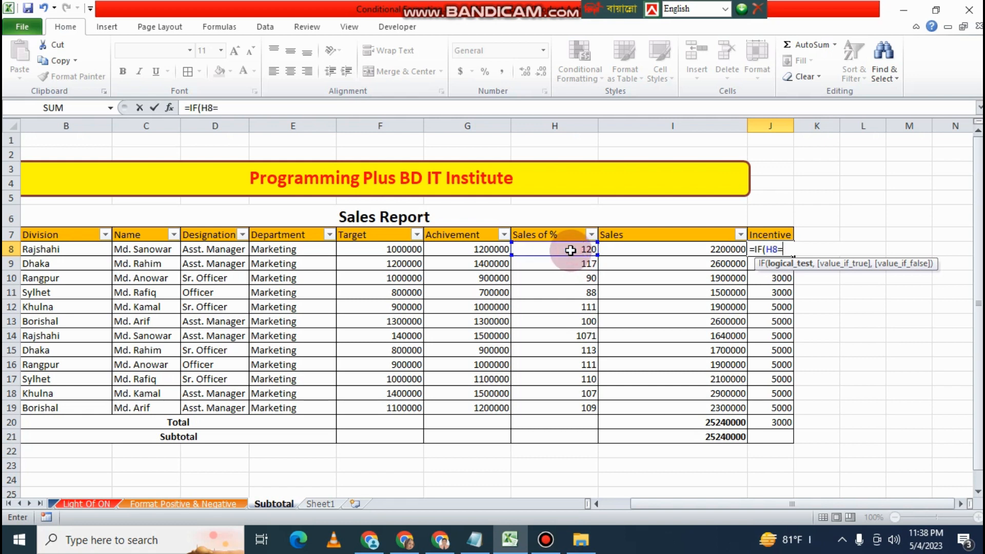
{"action": "type", "text": ">"}
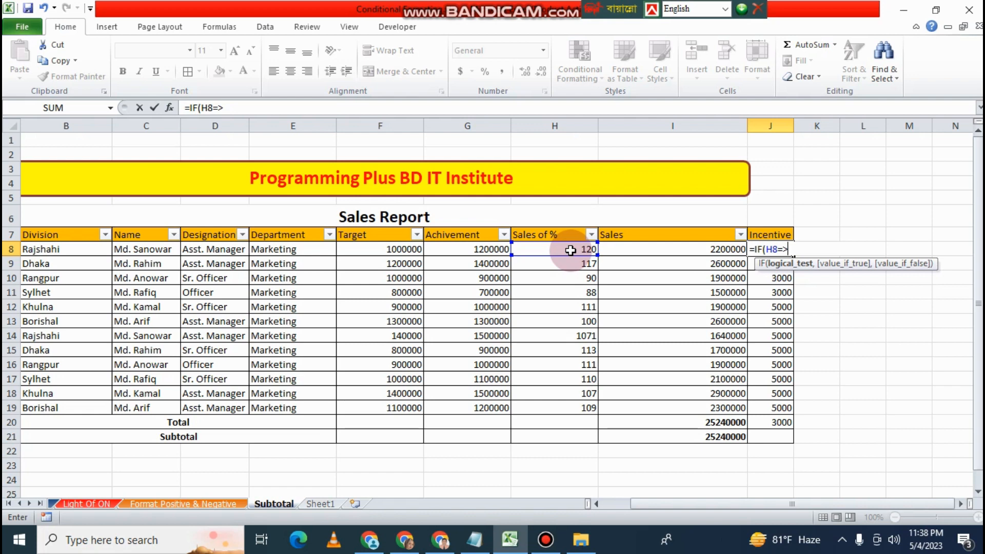
{"action": "type", "text": "100,"}
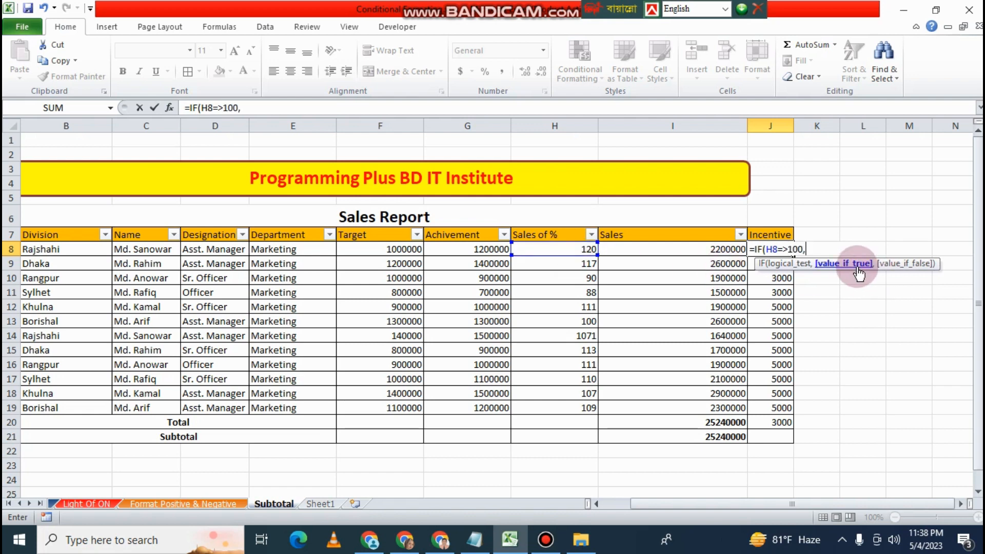
{"action": "type", "text": "Yes,"}
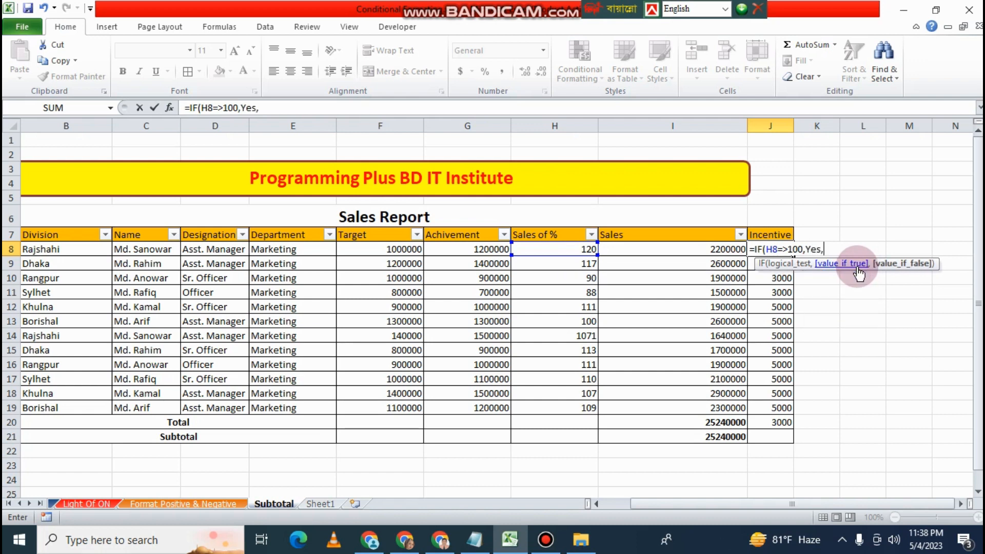
{"action": "type", "text": "N"}
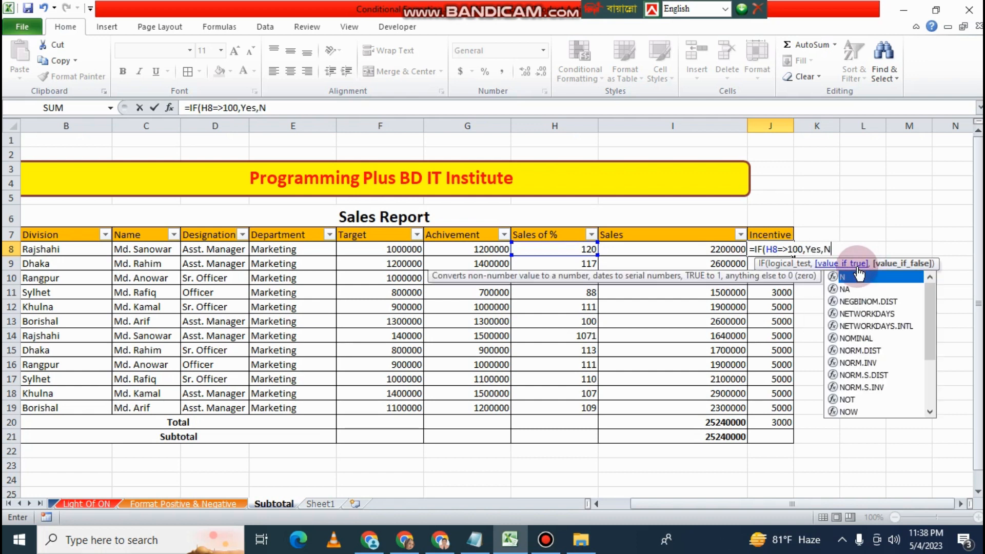
{"action": "type", "text": "o)"}
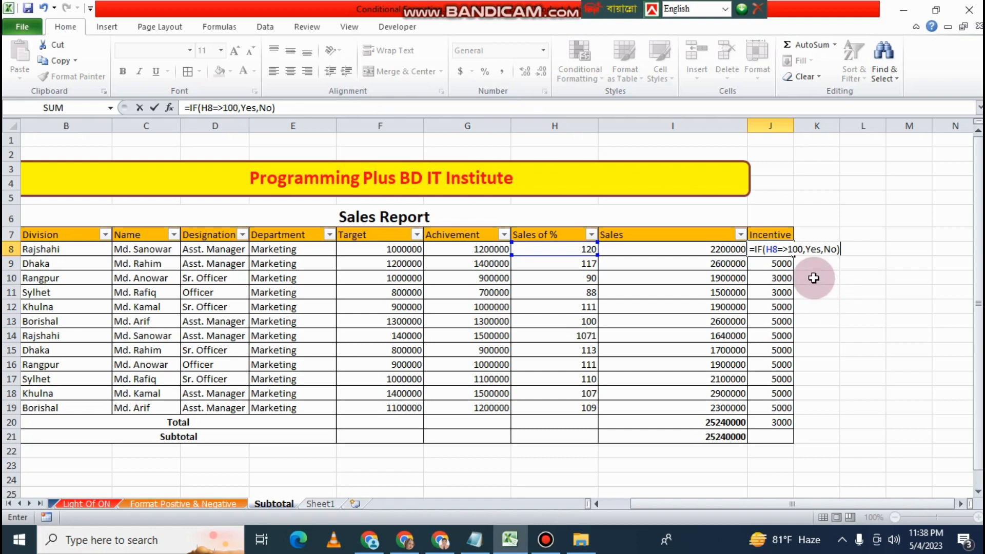
Enclose the Yes and No results of the J8 formula in double quotation marks.
{"action": "left_click", "coordinate": [803, 250]}
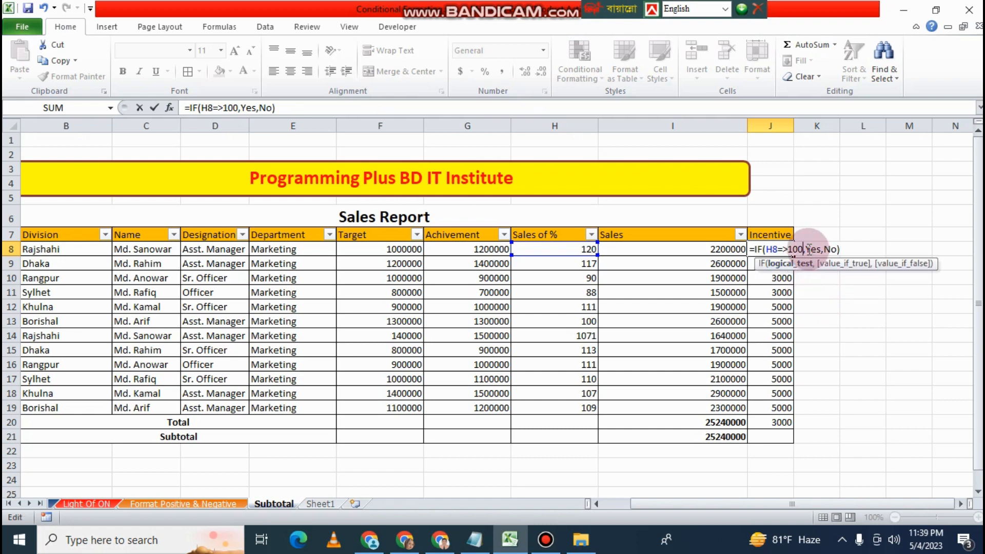
{"action": "key", "text": "Right"}
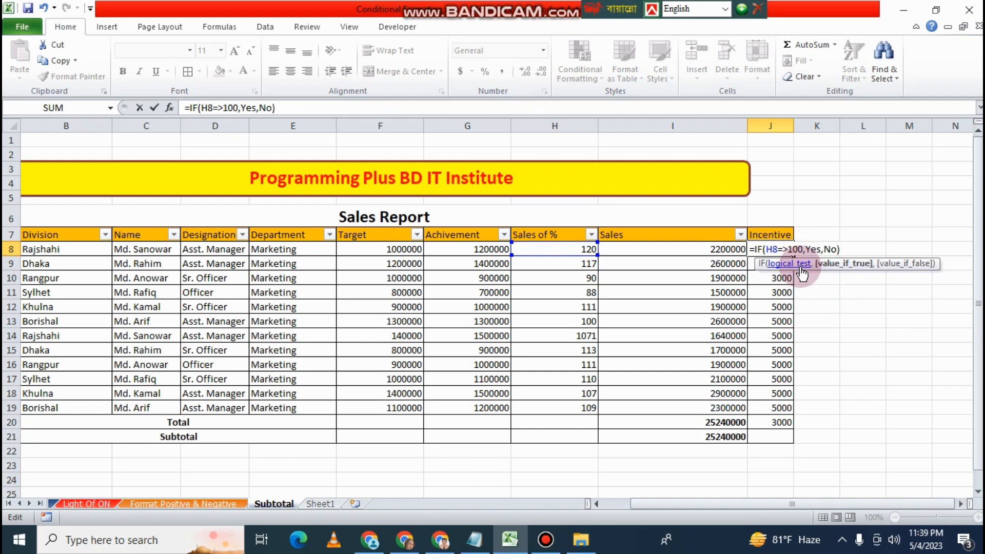
{"action": "type", "text": "\""}
{"action": "left_click", "coordinate": [825, 250]}
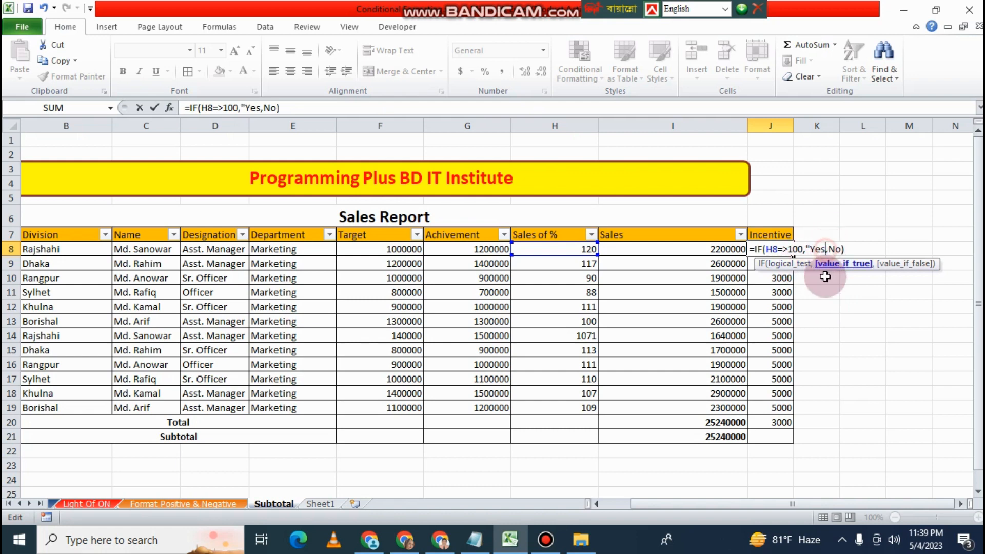
{"action": "type", "text": "\""}
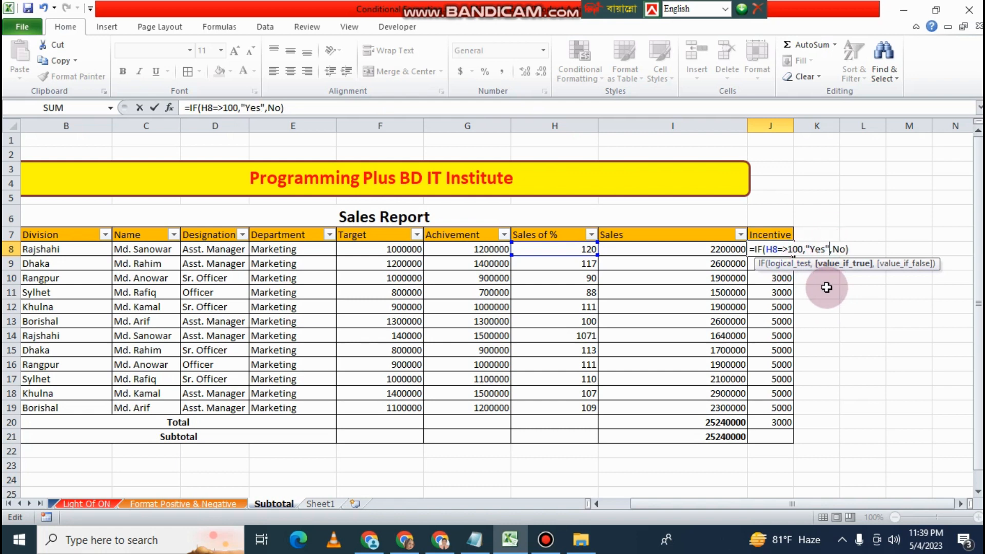
{"action": "left_click", "coordinate": [831, 249]}
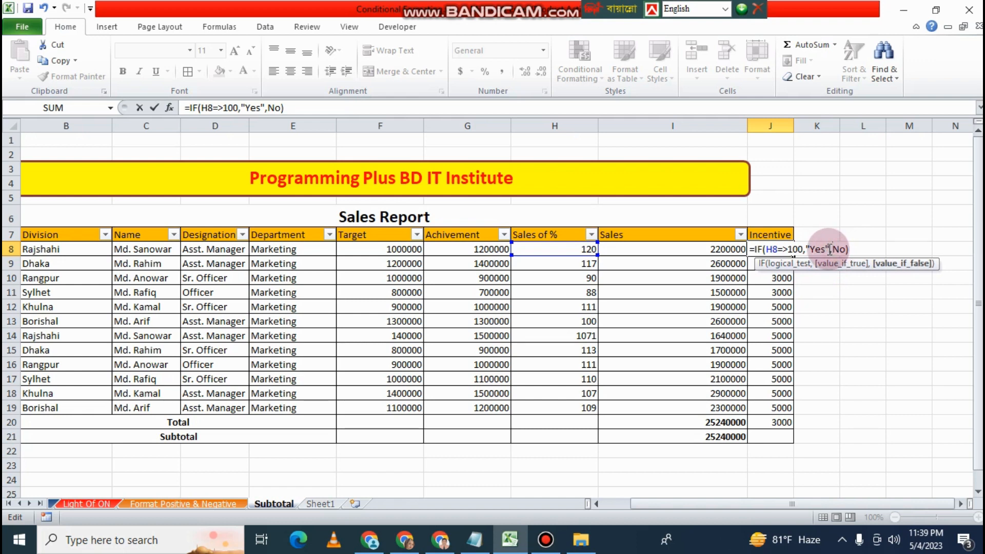
{"action": "type", "text": "\""}
{"action": "left_click", "coordinate": [856, 250]}
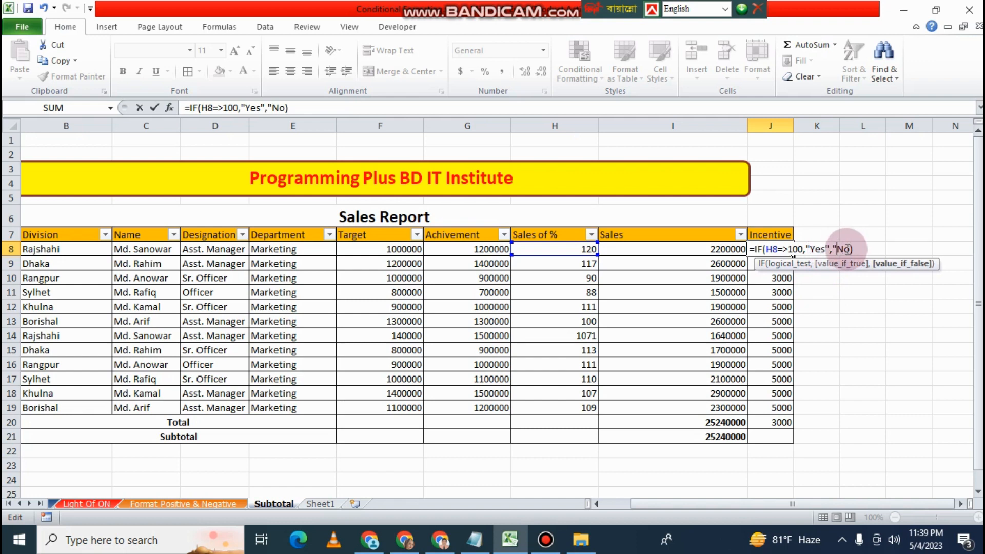
{"action": "left_click", "coordinate": [850, 250]}
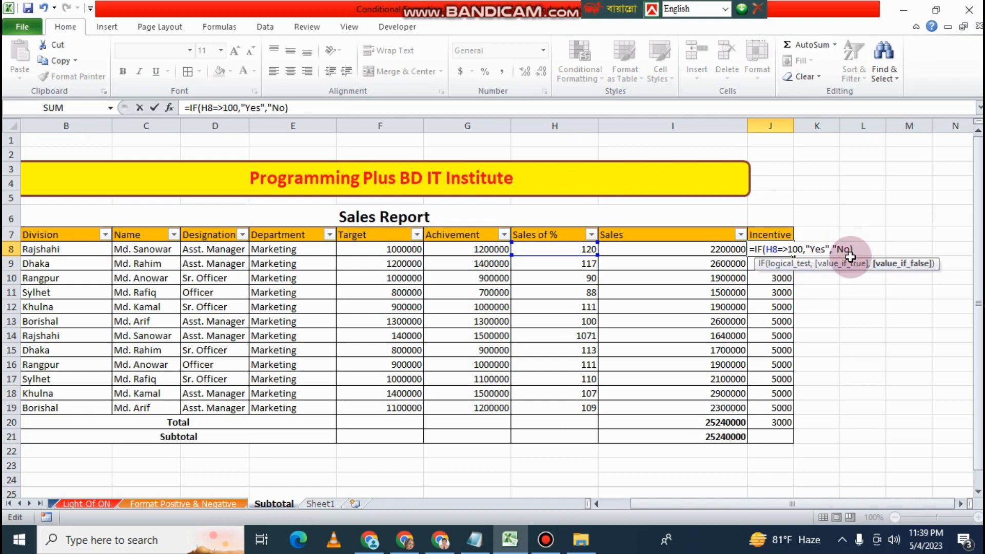
{"action": "type", "text": "\""}
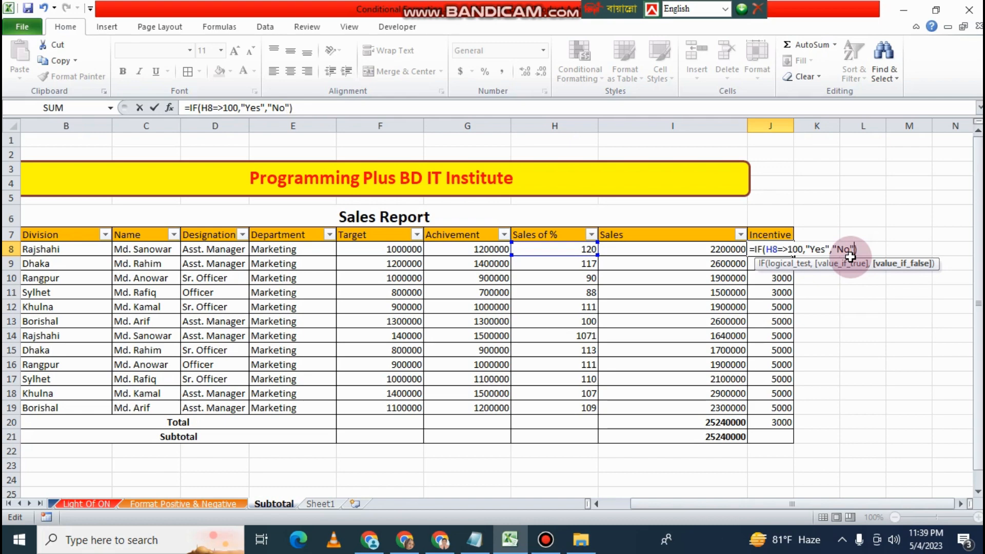
Enter the J8 formula and accept the proposed correction =IF(H8>=100,"Yes","No").
{"action": "left_click", "coordinate": [879, 253]}
{"action": "key", "text": "Return"}
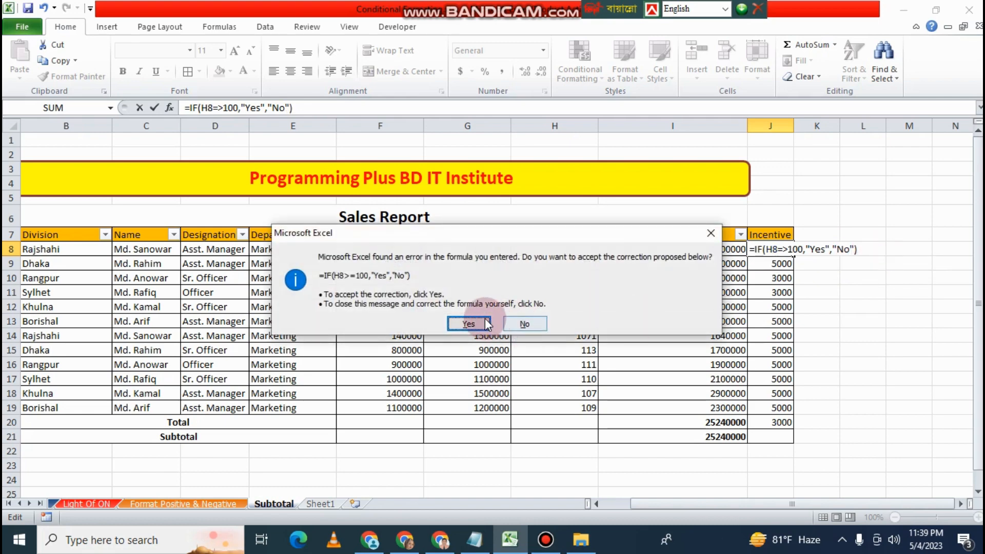
{"action": "left_click", "coordinate": [469, 323]}
{"action": "left_click", "coordinate": [921, 347]}
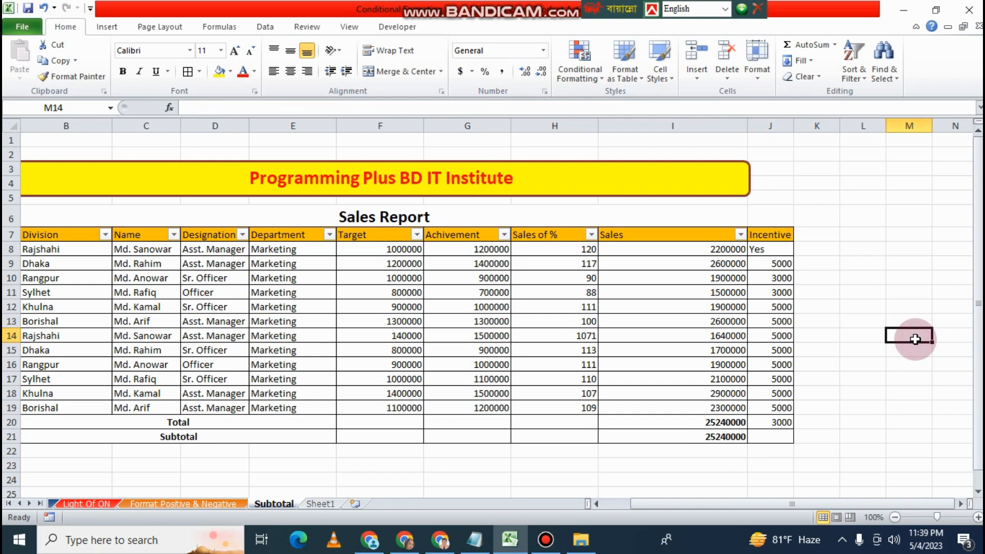
Fill the Yes/No formula from J8 down the Incentive column through J20.
{"action": "left_click", "coordinate": [787, 249]}
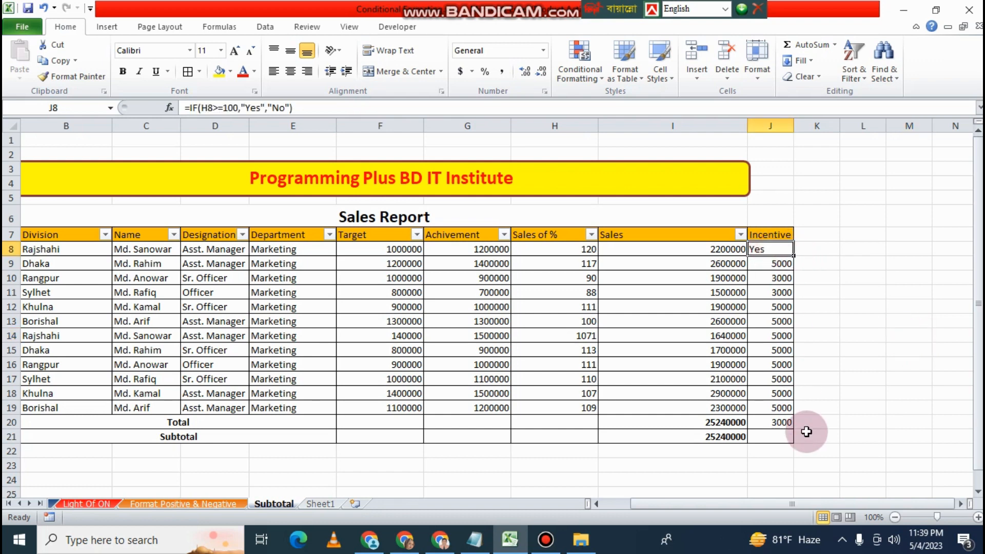
{"action": "double_click", "coordinate": [791, 256]}
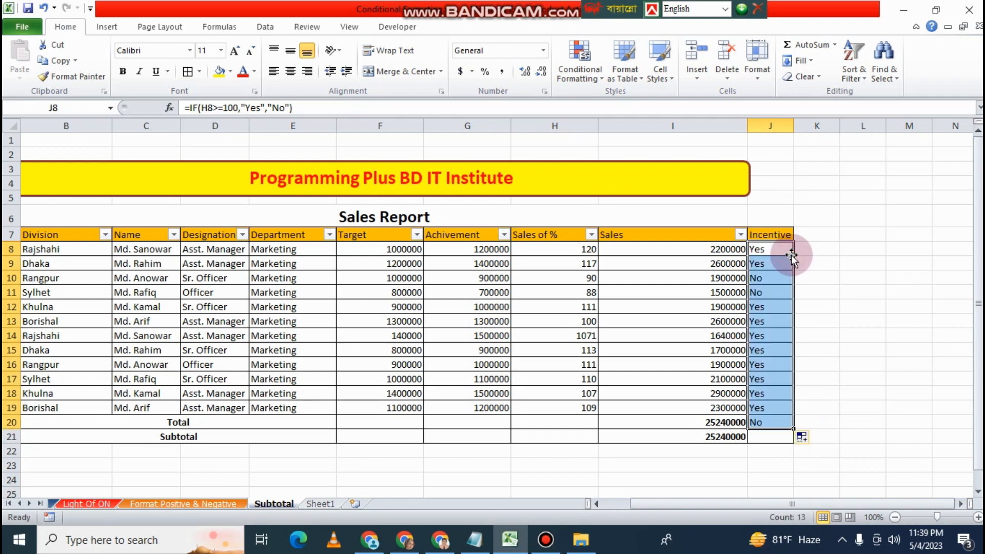
{"action": "left_click", "coordinate": [867, 361]}
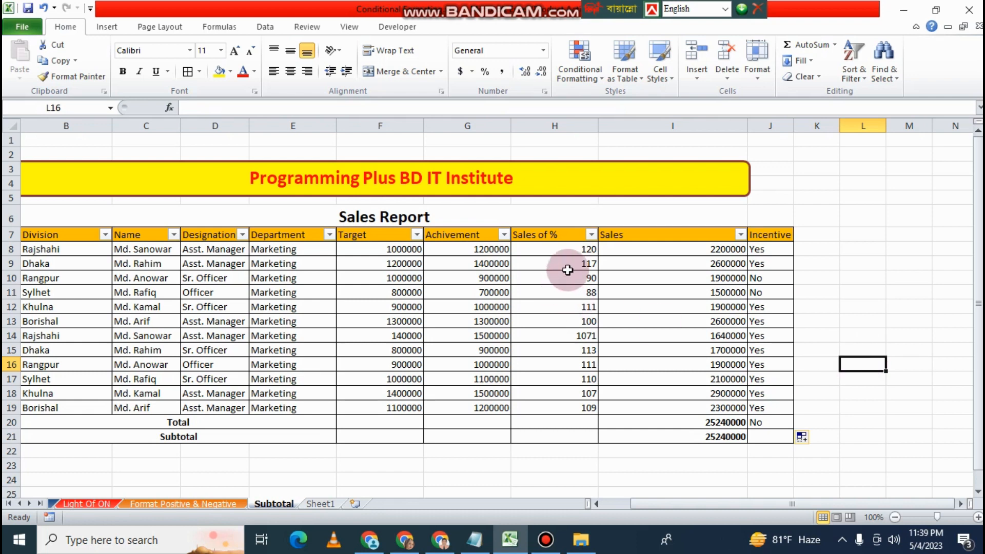
Check the Yes and No incentives in rows 8, 10 and 11 against their Sales of % values.
{"action": "left_click", "coordinate": [565, 251]}
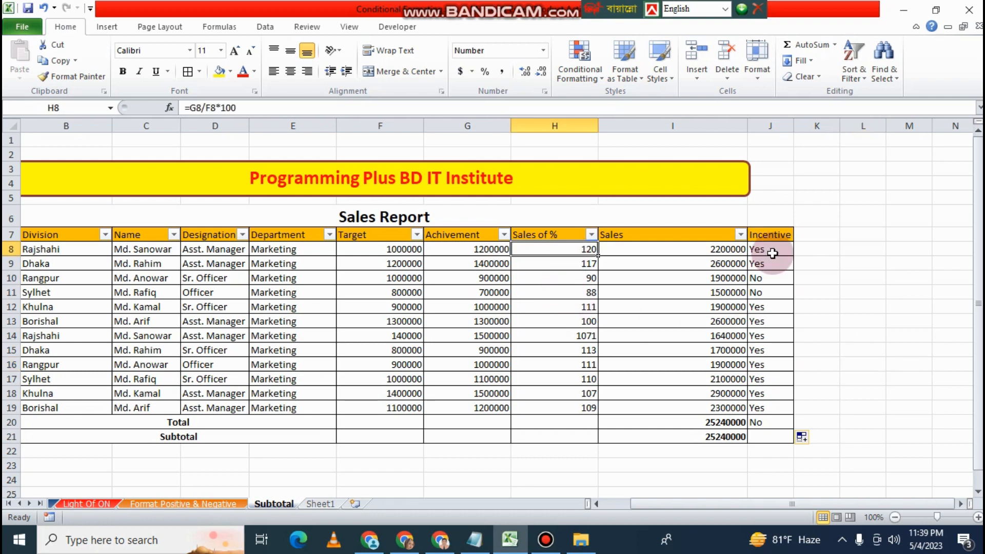
{"action": "left_click", "coordinate": [772, 278]}
{"action": "left_click_drag", "start_coordinate": [578, 280], "coordinate": [779, 291]}
{"action": "left_click", "coordinate": [825, 312]}
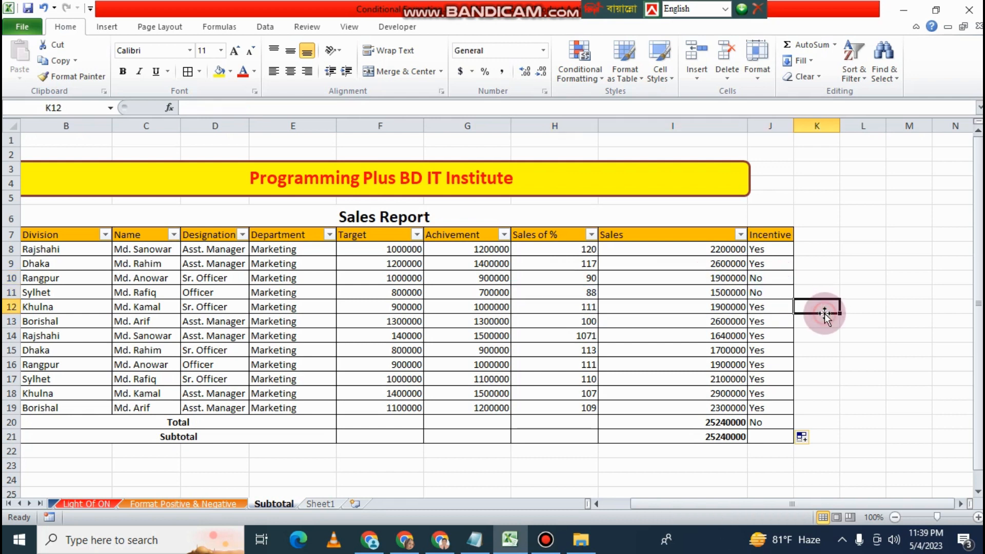